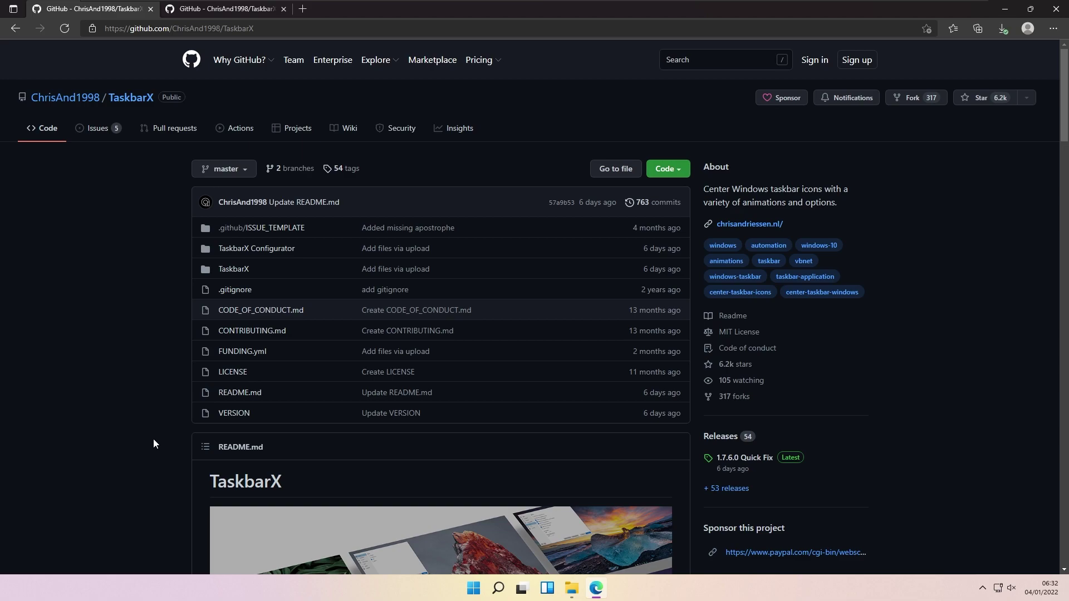
scroll(108, 358, down, 1)
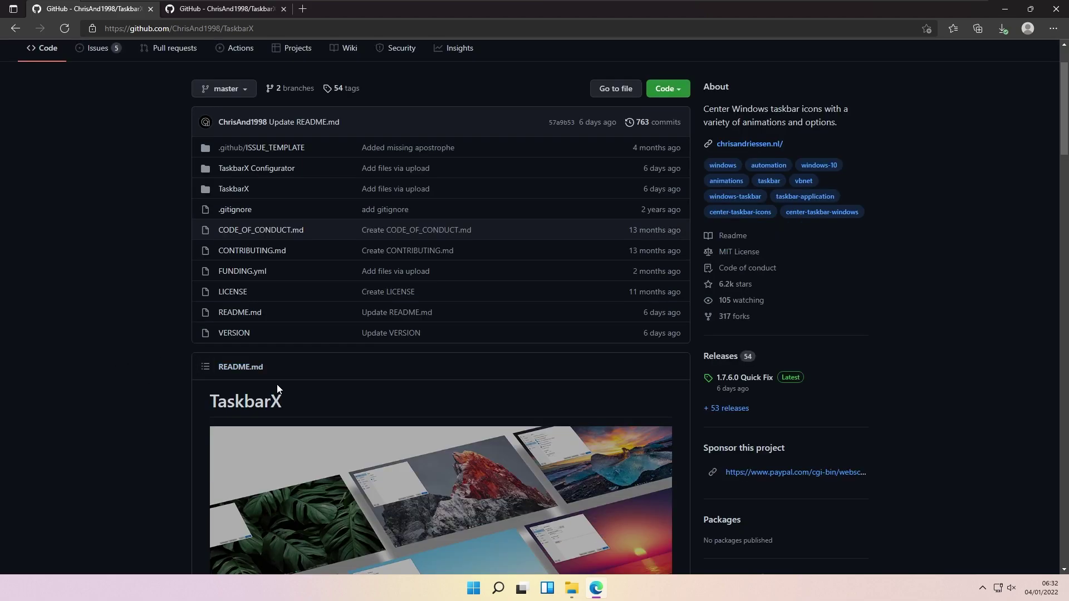
scroll(384, 400, down, 4)
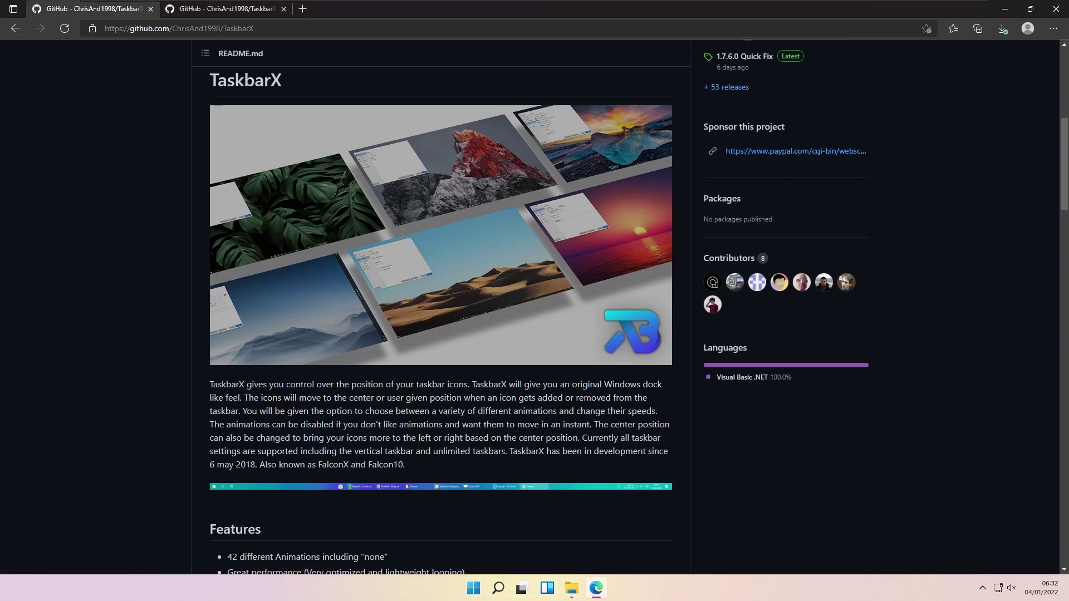
scroll(472, 405, down, 3)
scroll(472, 404, up, 8)
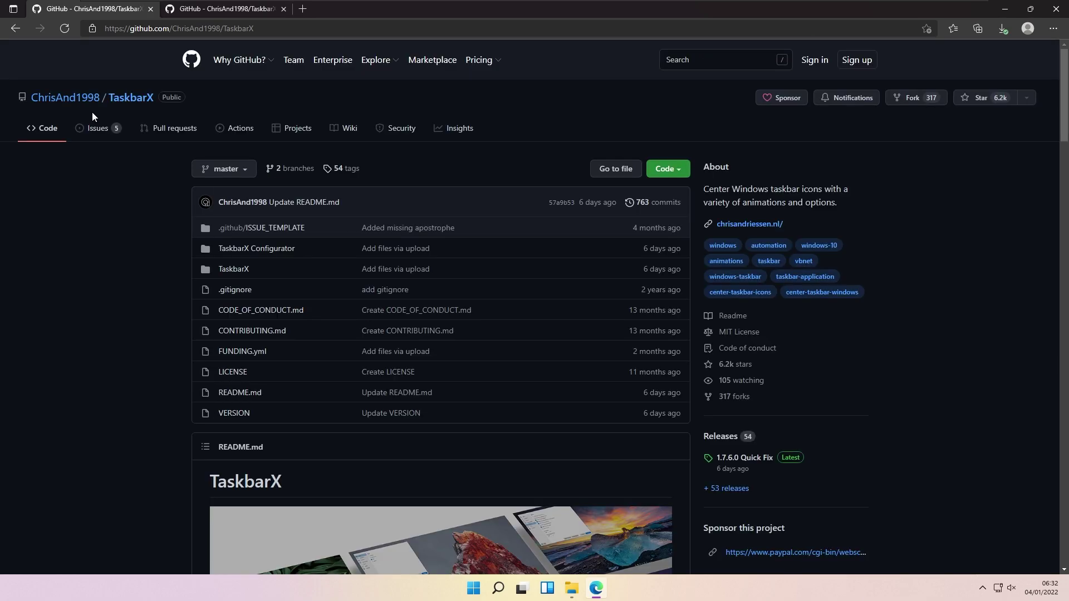
scroll(145, 279, down, 3)
scroll(145, 278, up, 1)
scroll(145, 279, down, 3)
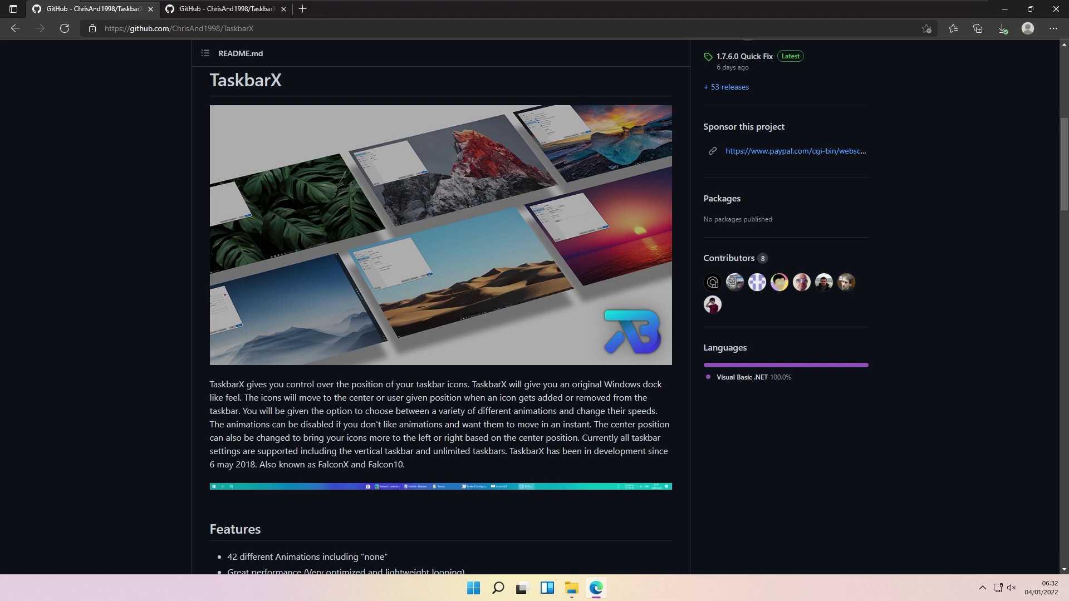
scroll(391, 372, down, 2)
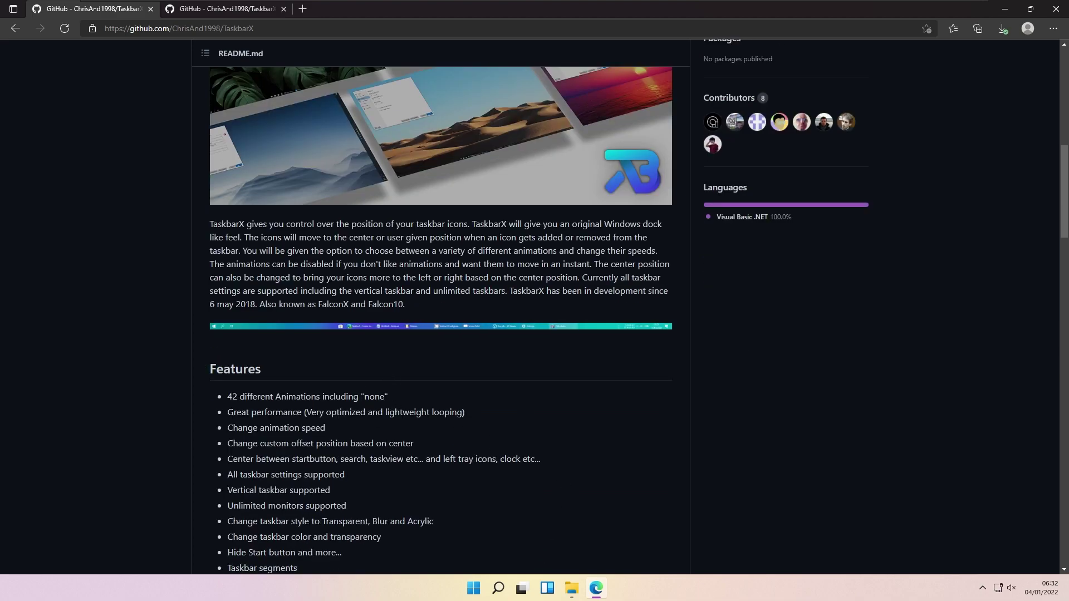
scroll(192, 254, up, 3)
scroll(182, 188, up, 2)
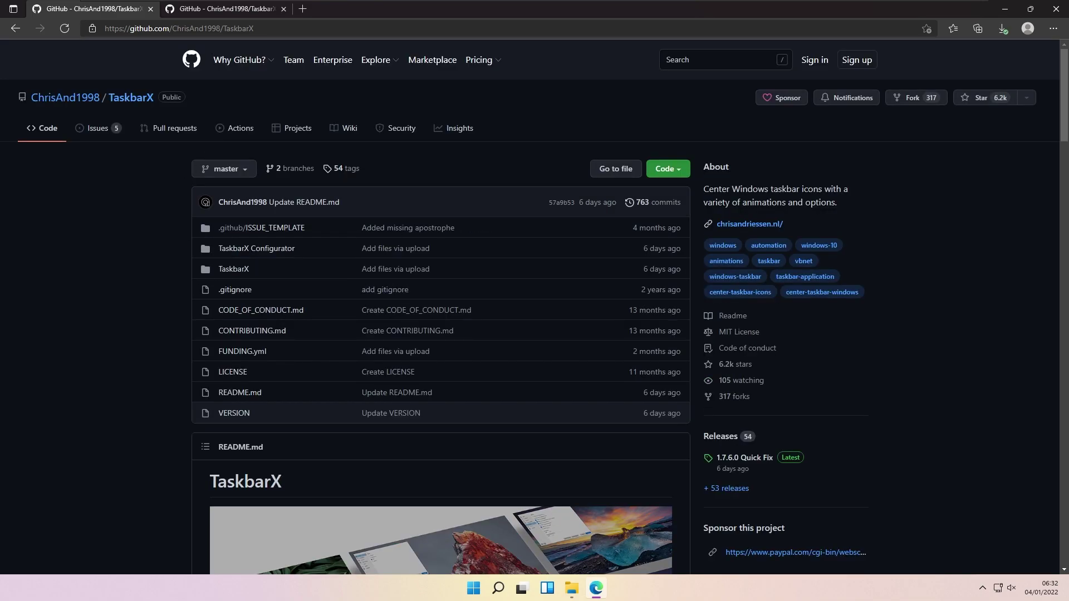
Switch to the TaskbarXI repository tab and highlight its description, including 'Windows 11 Taskbar'
click(211, 11)
mouse_move(248, 359)
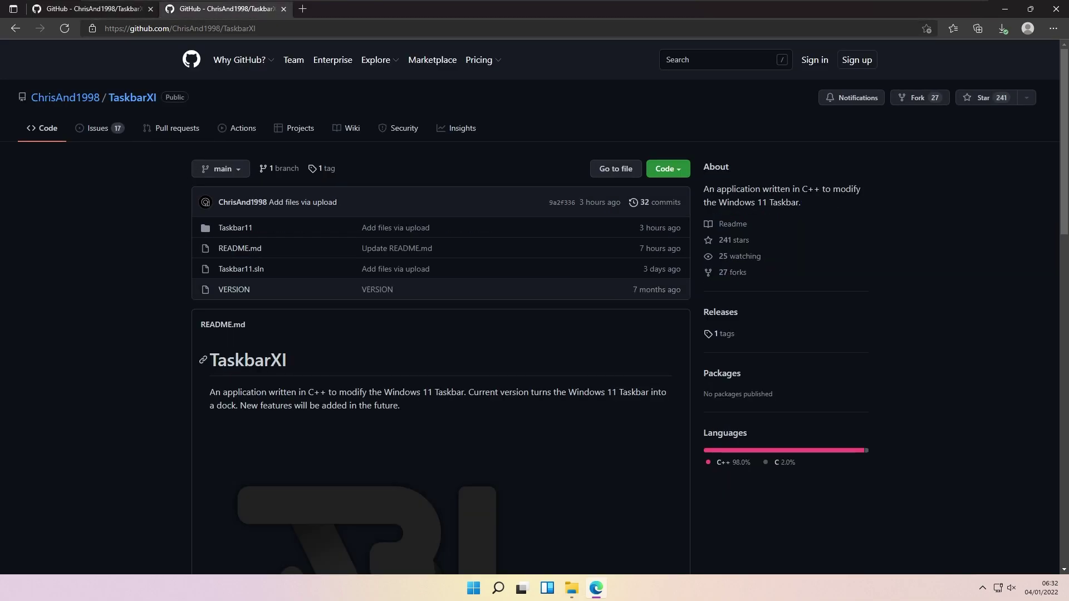
drag(288, 360, 281, 361)
scroll(413, 364, down, 3)
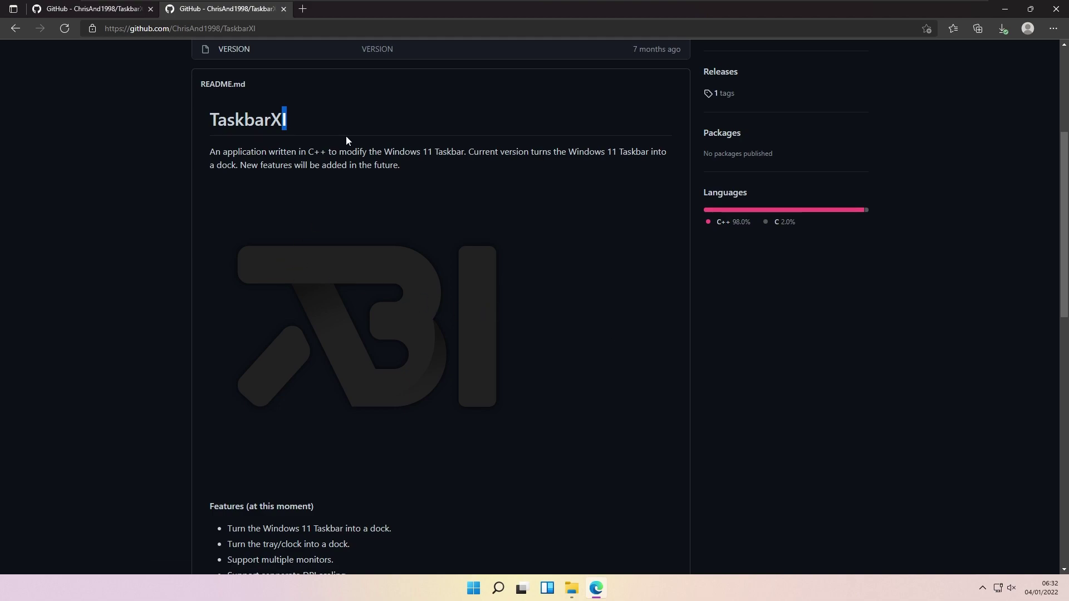
click(376, 140)
drag(210, 152, 432, 152)
click(433, 152)
drag(384, 152, 464, 152)
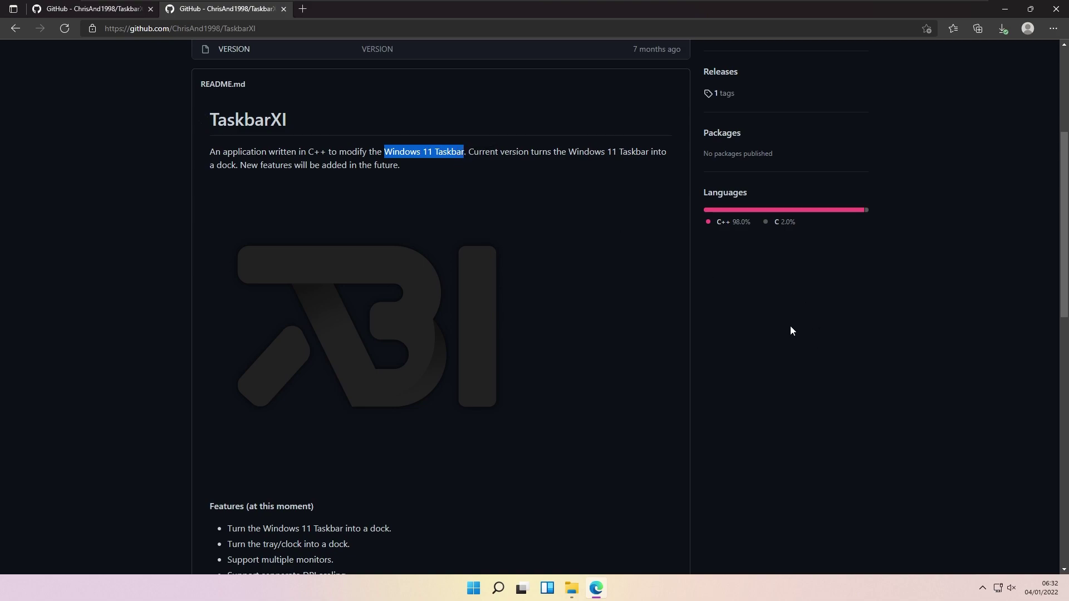
click(525, 271)
scroll(501, 274, down, 3)
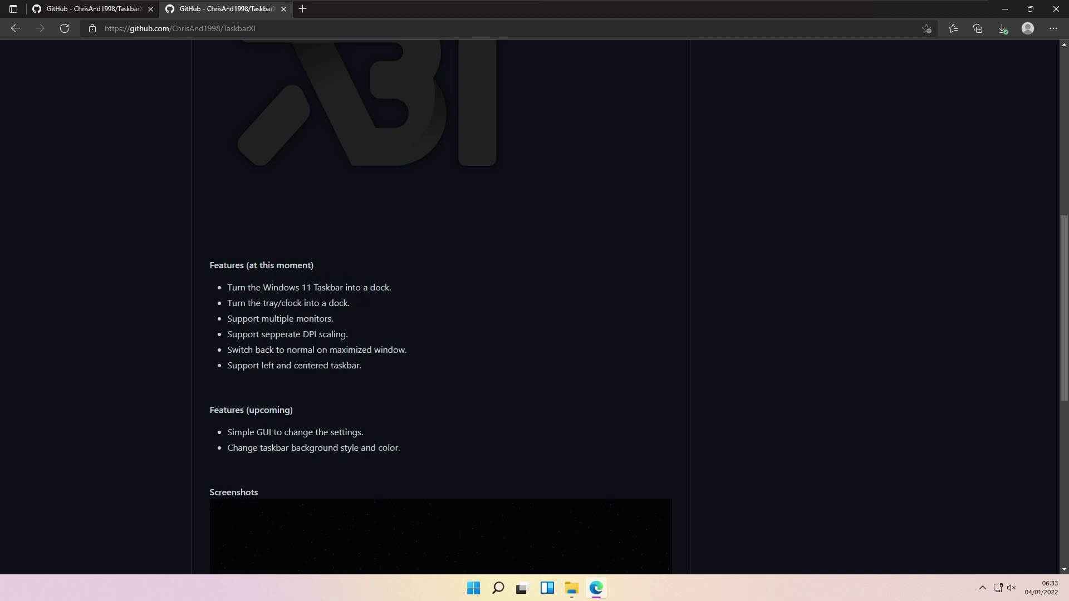
Highlight the README features: multiple monitors, DPI, maximized window and centered taskbar
drag(227, 318, 342, 328)
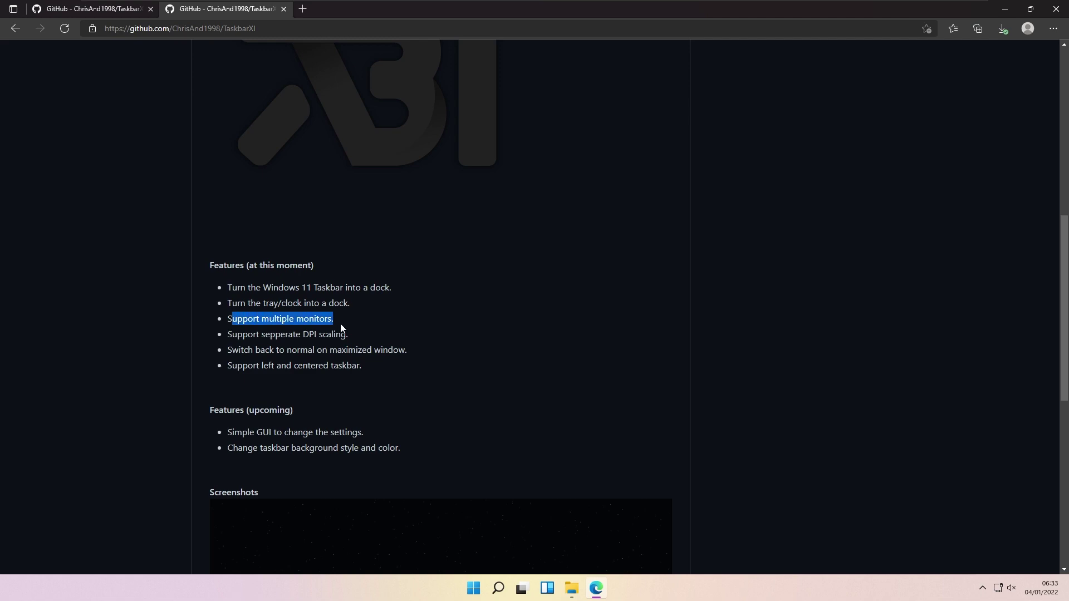
click(263, 333)
double_click(306, 334)
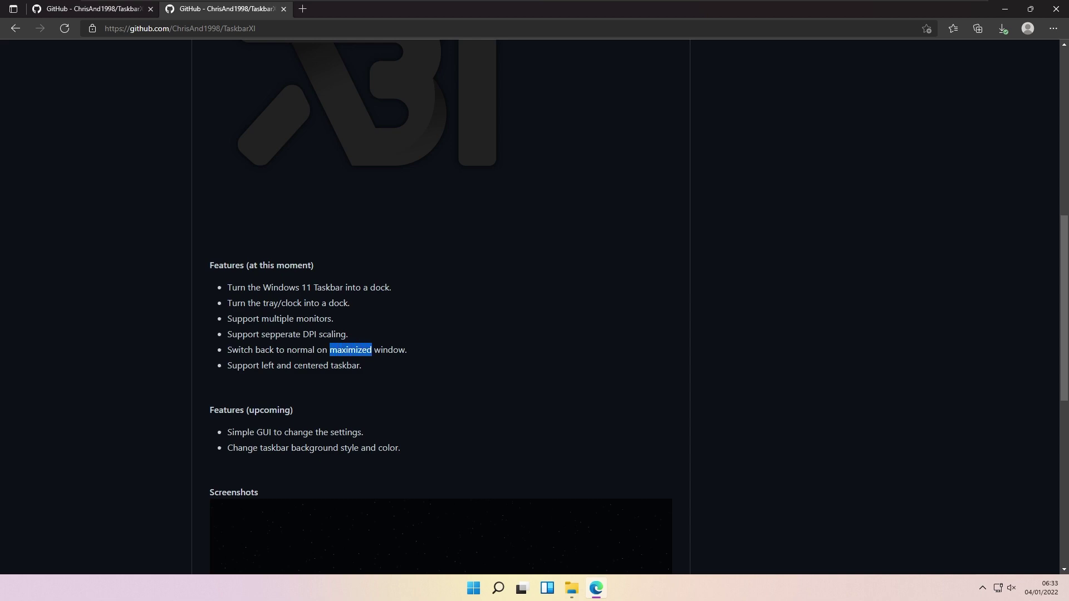
click(407, 349)
drag(294, 365, 357, 365)
click(209, 334)
scroll(212, 332, up, 5)
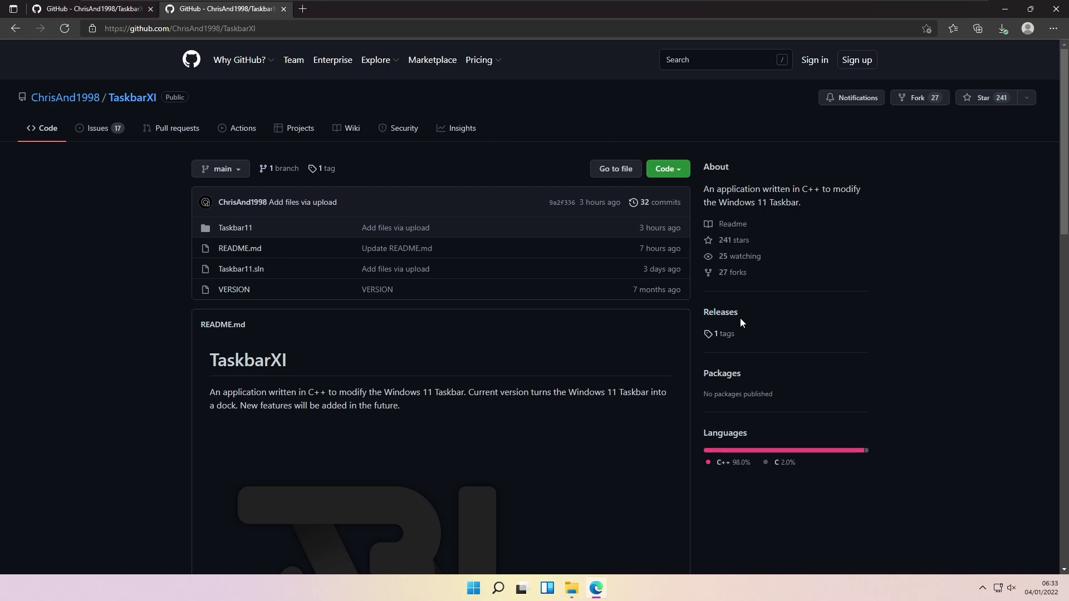
Open the TaskbarXI releases page, expand the 1.0.0.0 assets, and highlight the WARNING notice
click(720, 313)
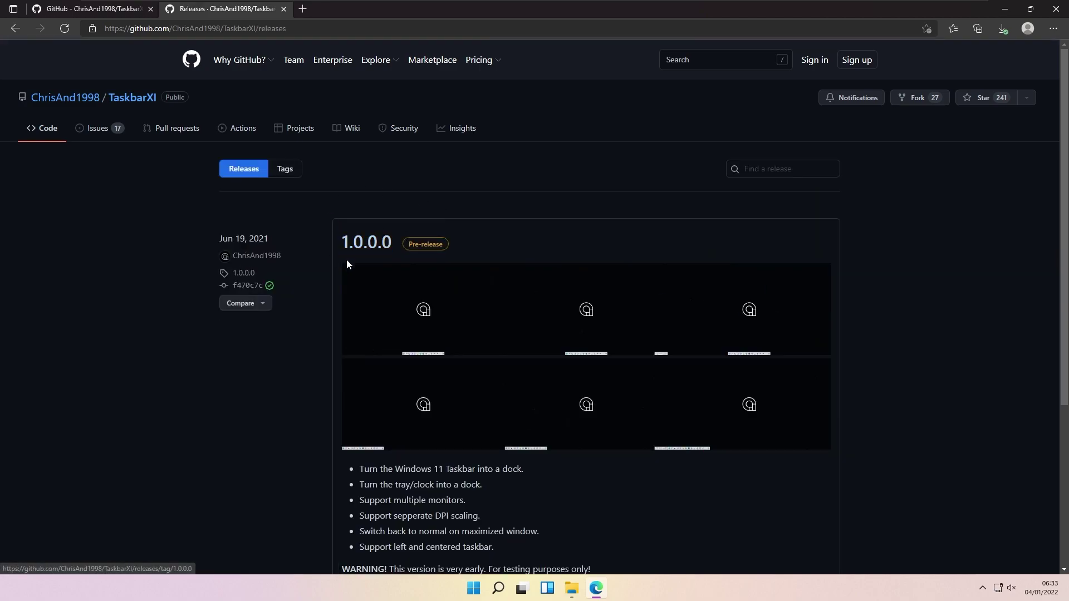
scroll(330, 261, down, 3)
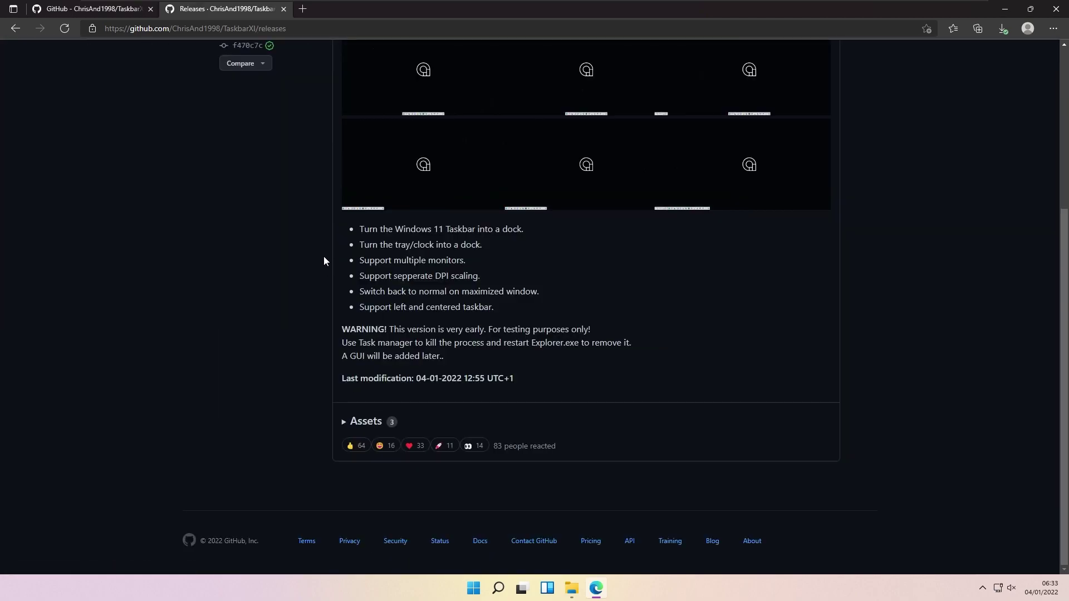
click(345, 424)
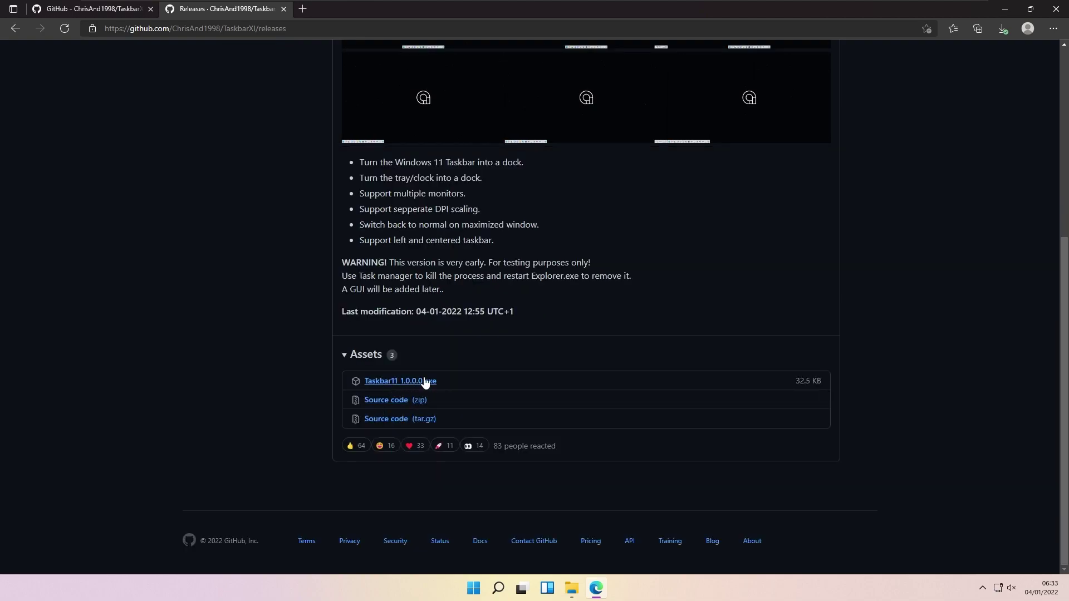
drag(342, 263, 385, 263)
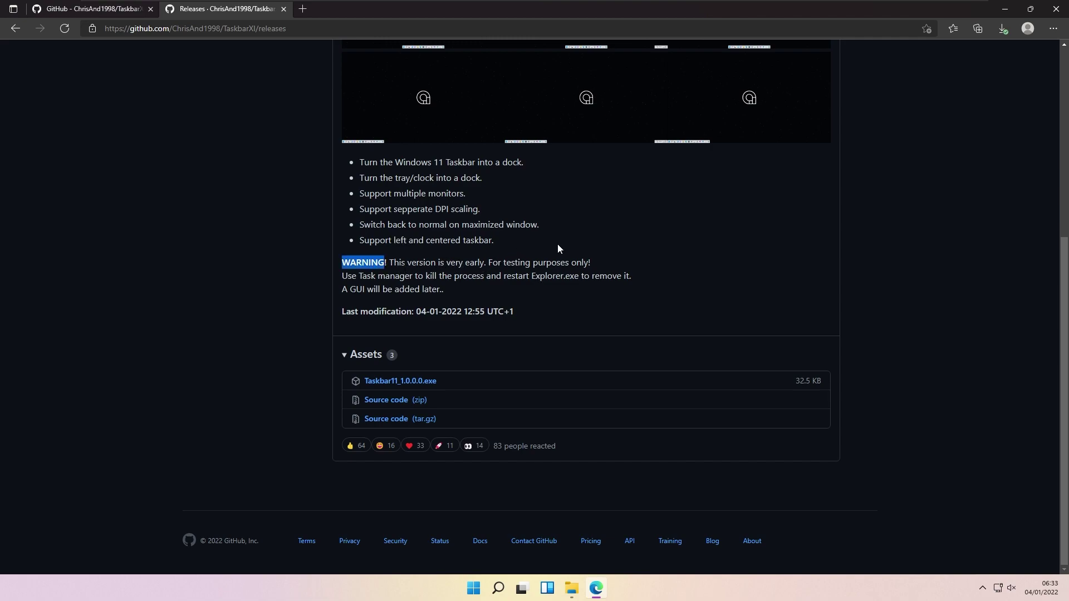
Minimize the browser, select Taskbar11_1.0.0.0 in Downloads, then minimize Downloads too
click(1006, 15)
click(571, 587)
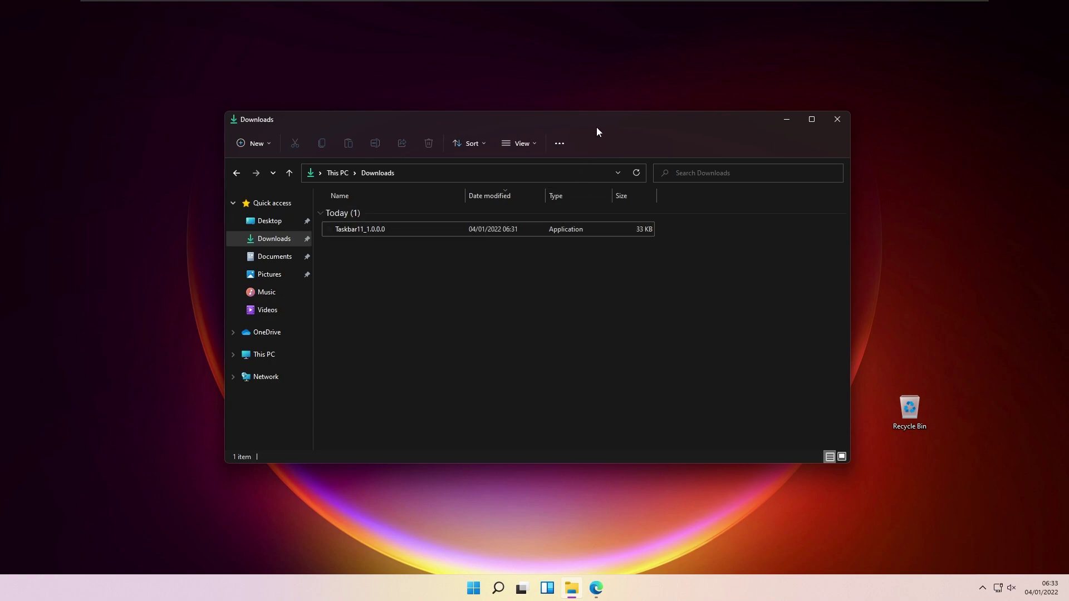
drag(597, 128, 600, 129)
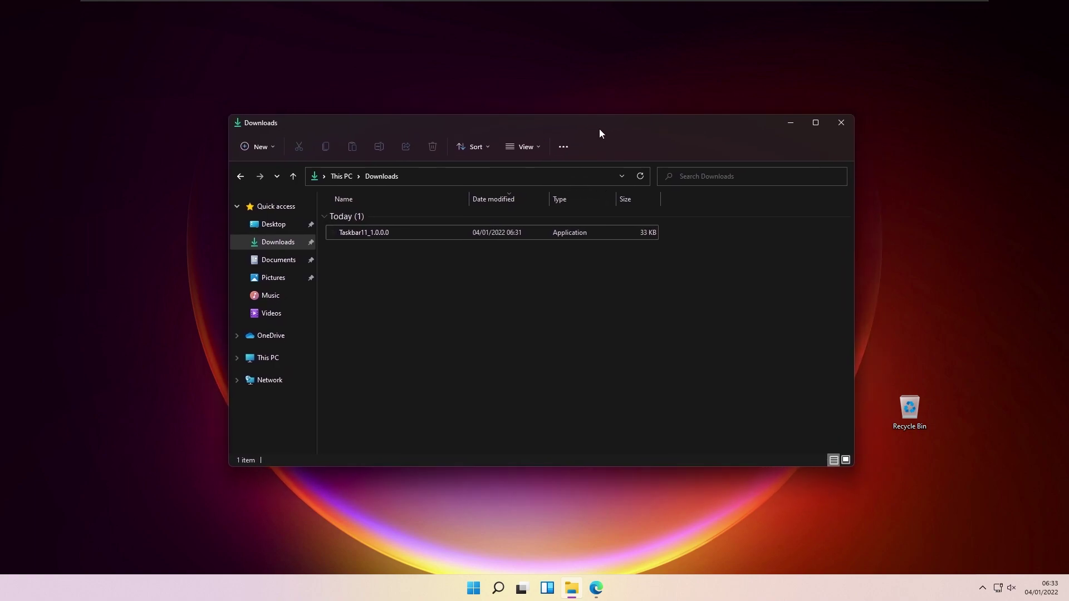
click(407, 234)
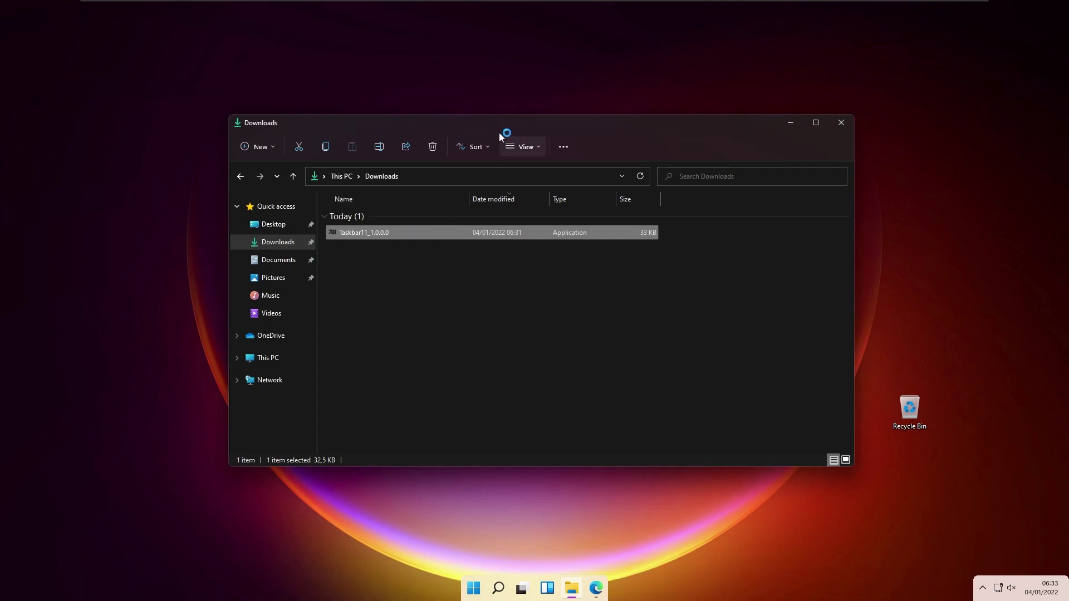
click(790, 122)
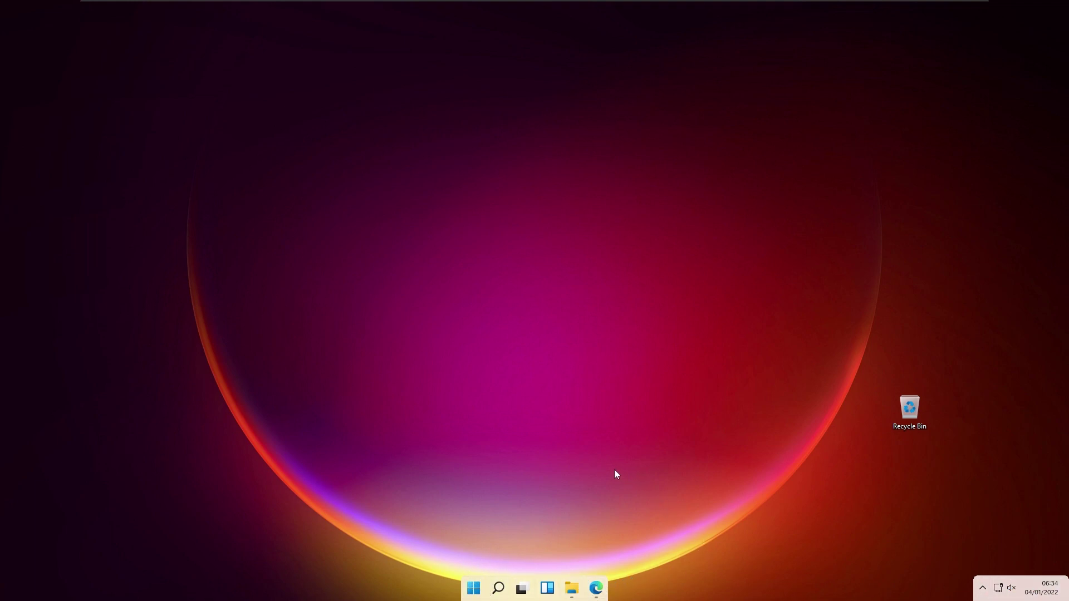
click(476, 593)
click(855, 428)
click(594, 591)
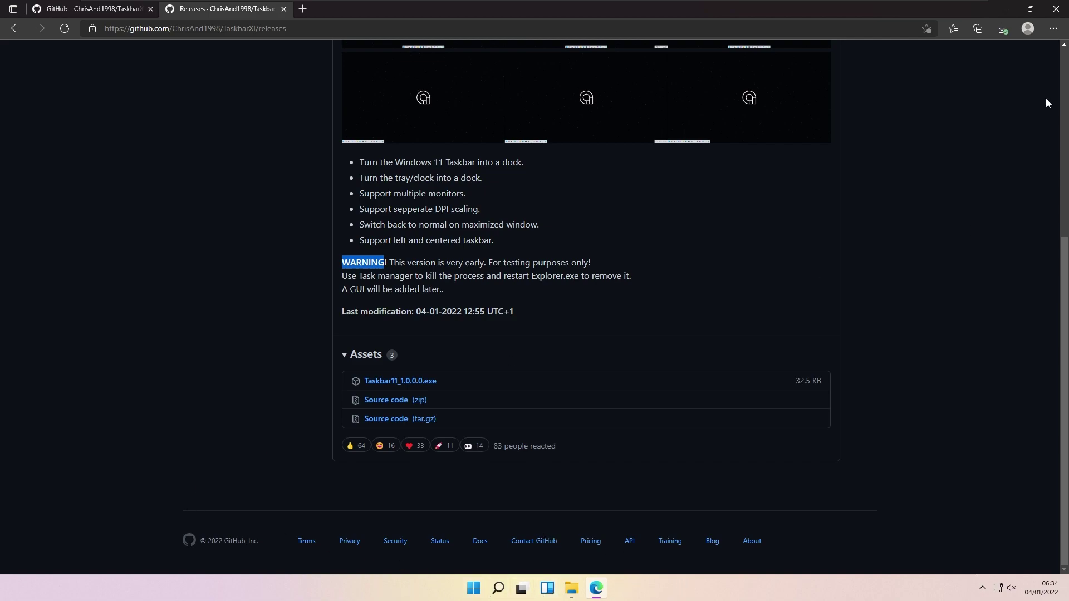
click(1005, 9)
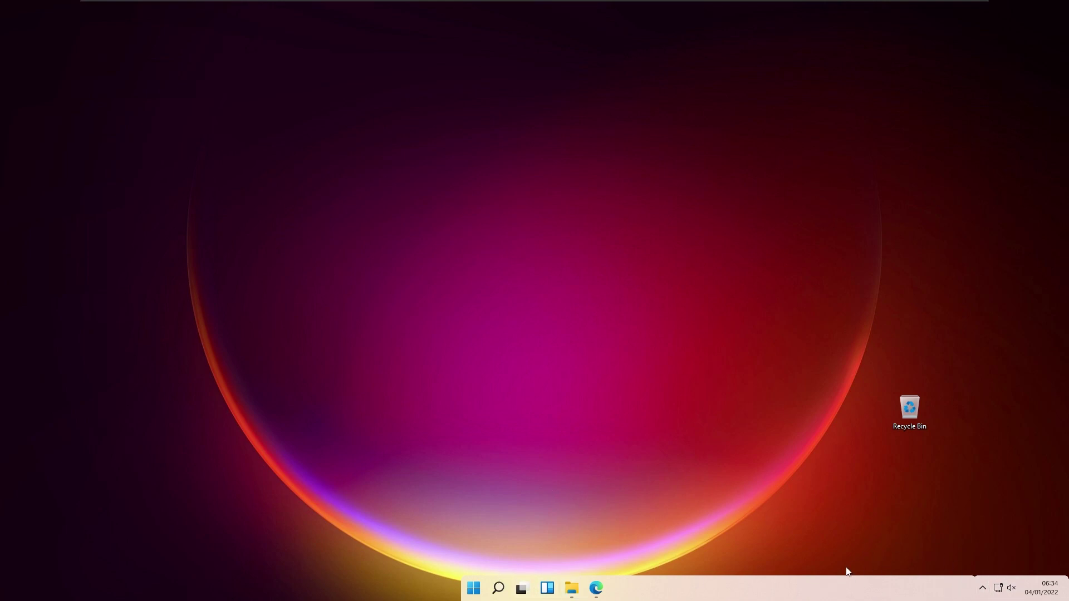
click(474, 588)
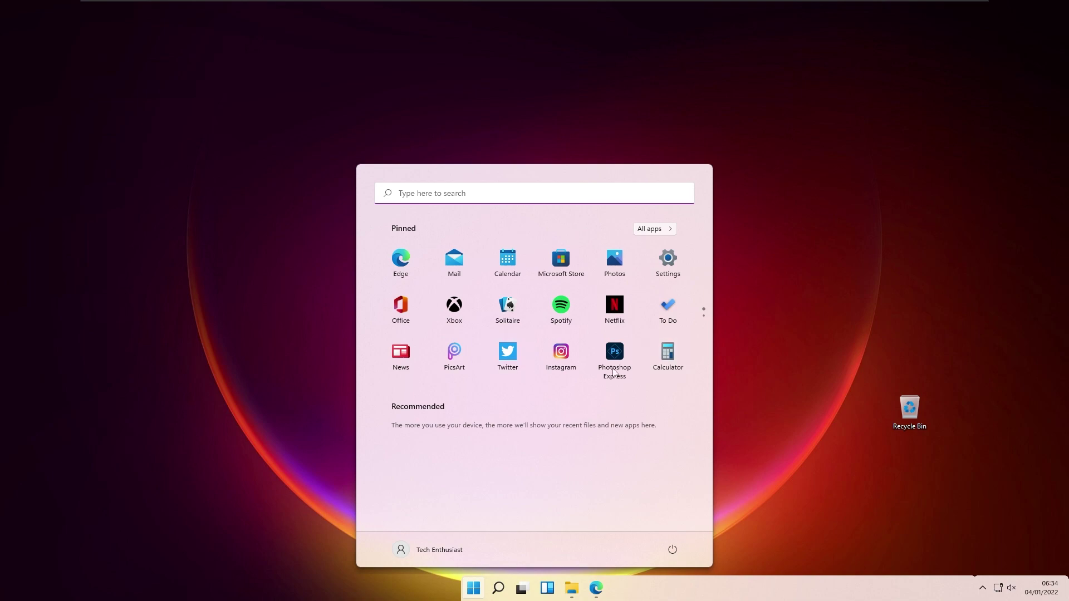
click(783, 254)
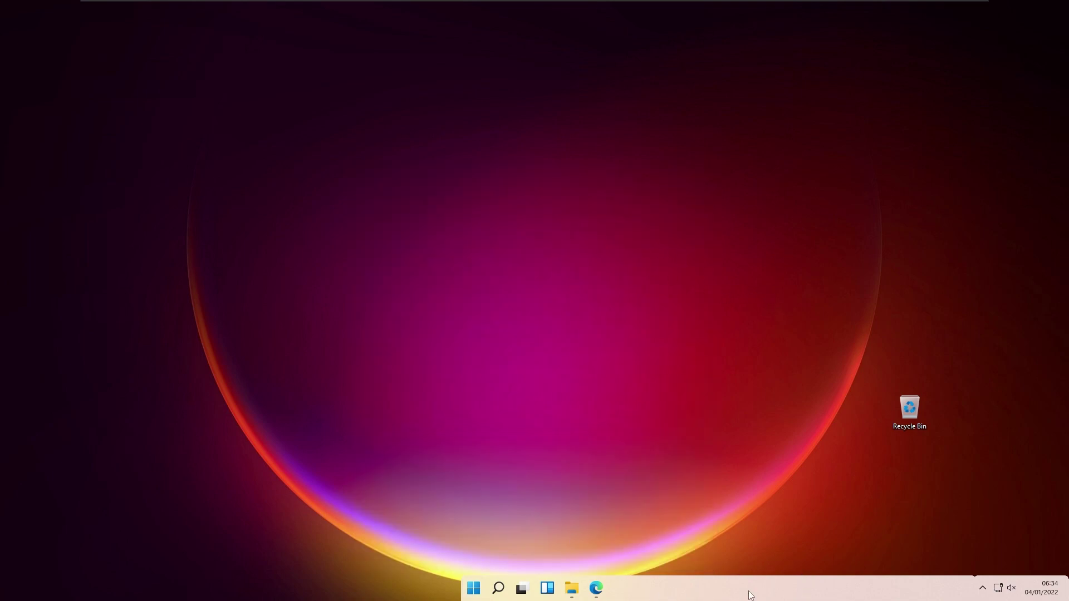
Open Taskbar settings, expand Taskbar behaviors and set taskbar alignment to Left
right_click(702, 595)
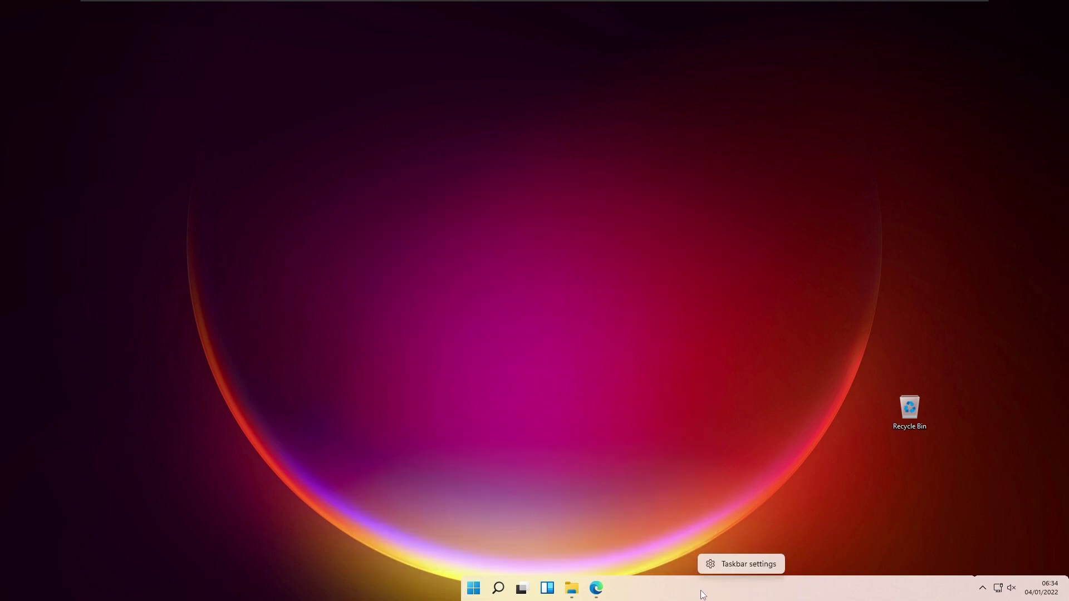
click(737, 564)
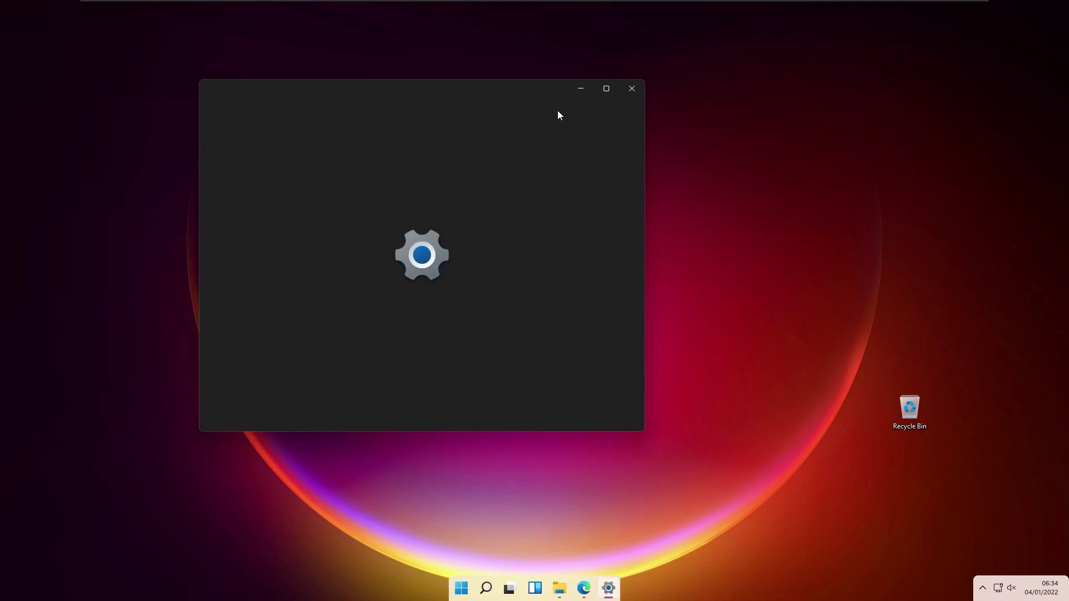
scroll(532, 241, down, 1)
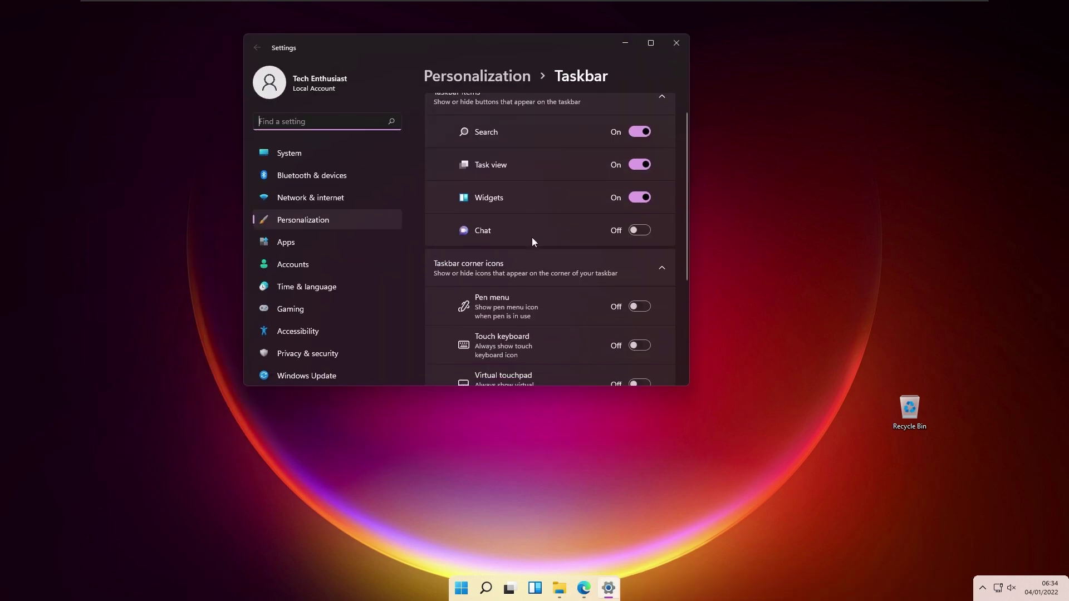
scroll(543, 246, down, 3)
click(524, 267)
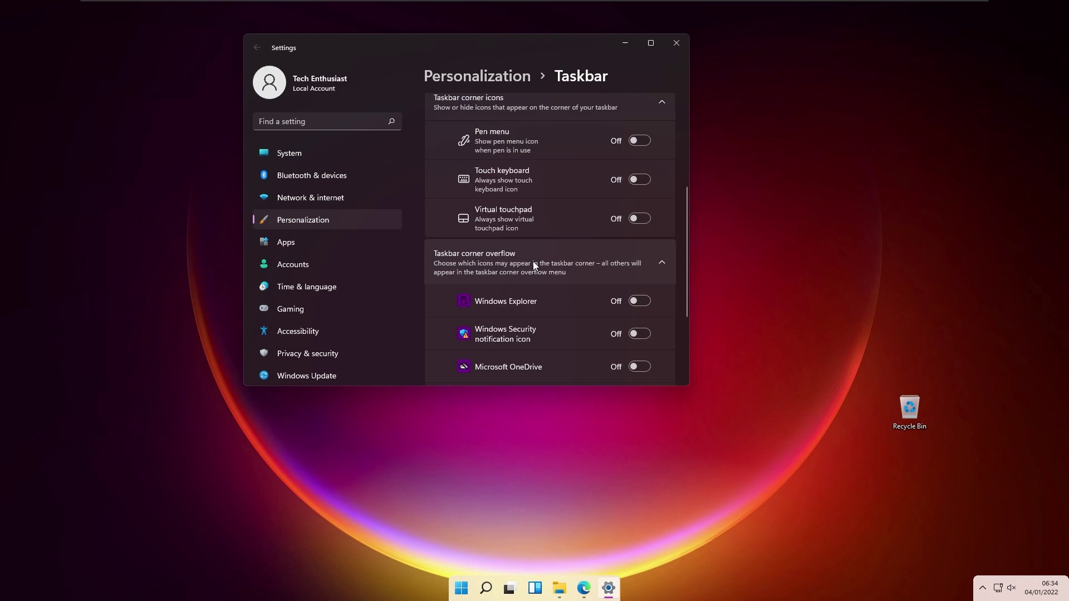
click(562, 317)
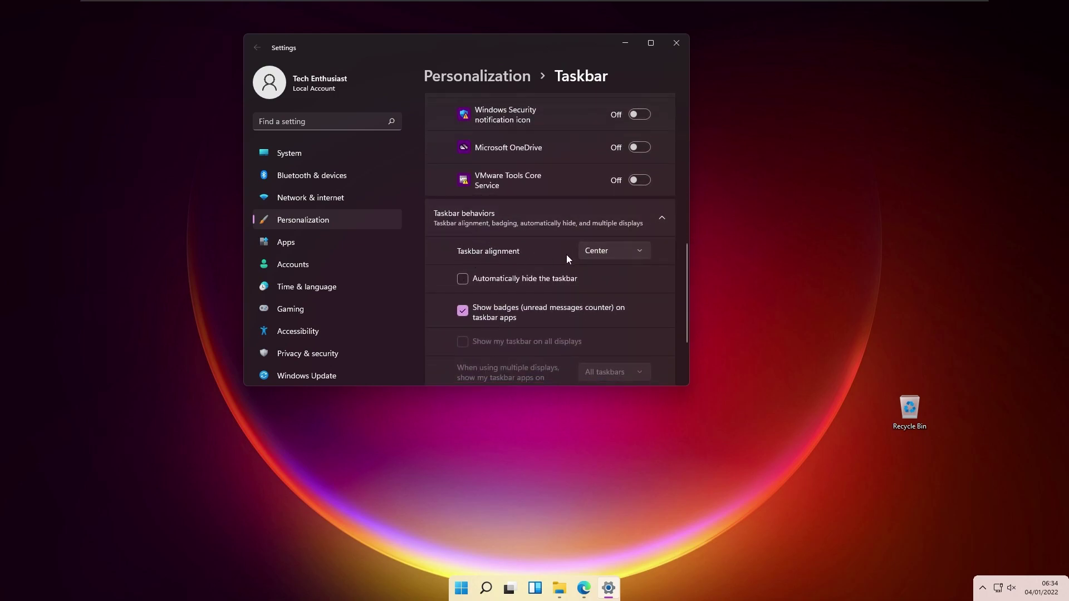
click(597, 231)
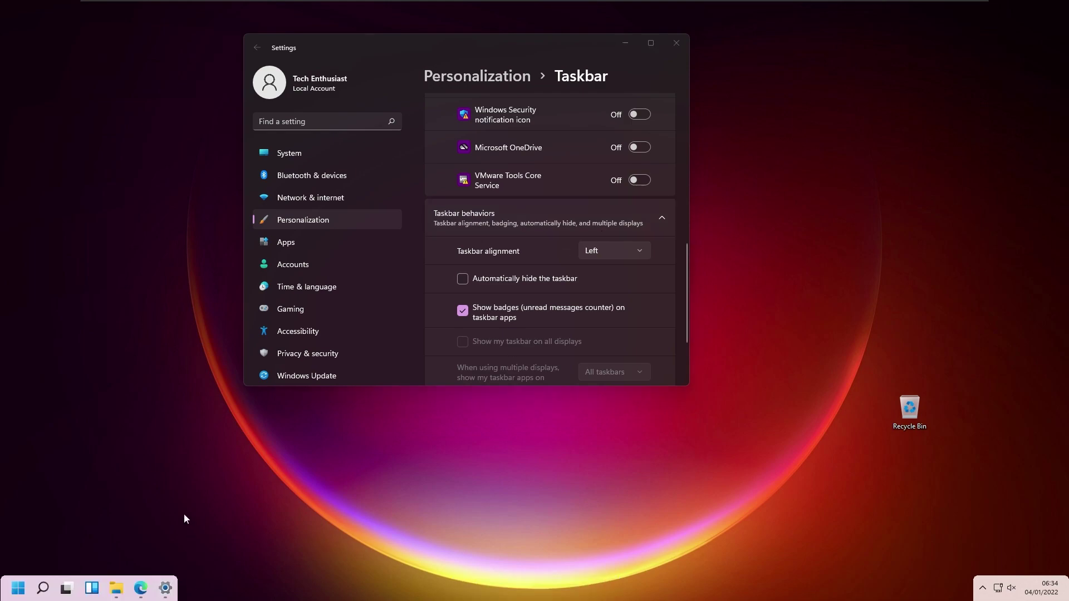
Turn on 'Automatically hide the taskbar' and minimize the Settings window
click(26, 587)
click(190, 583)
drag(550, 55, 536, 87)
click(497, 313)
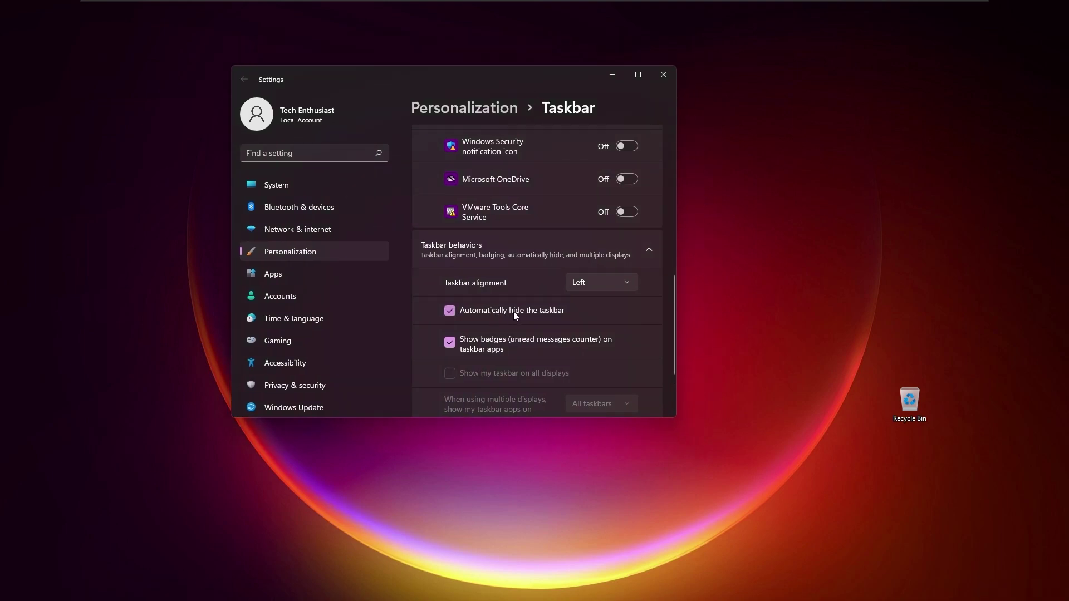
click(292, 572)
click(610, 78)
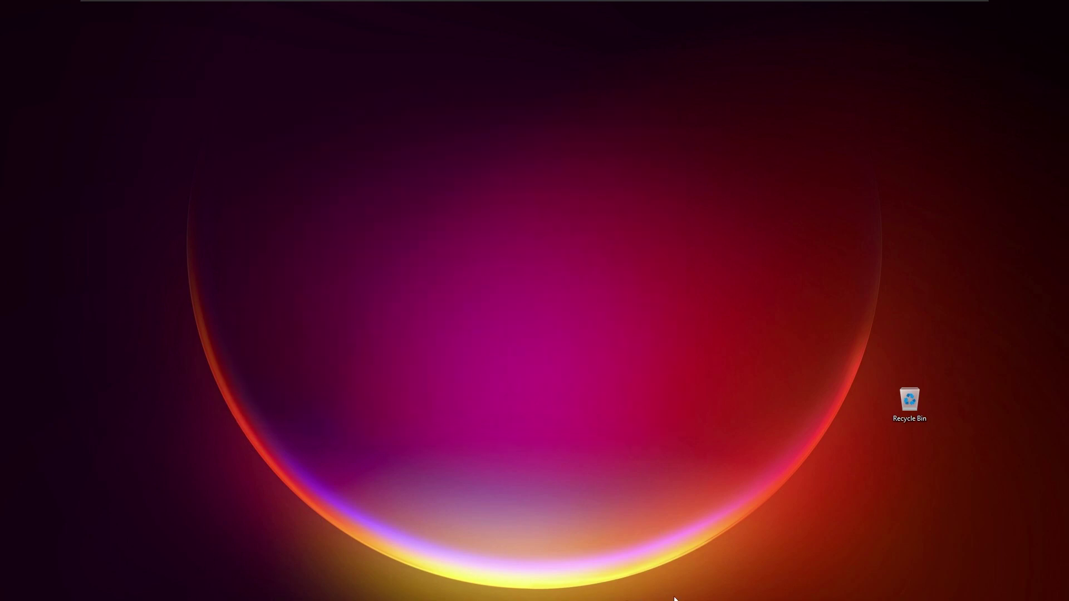
Bring the Settings window back to the front through Task View
key(super+Tab)
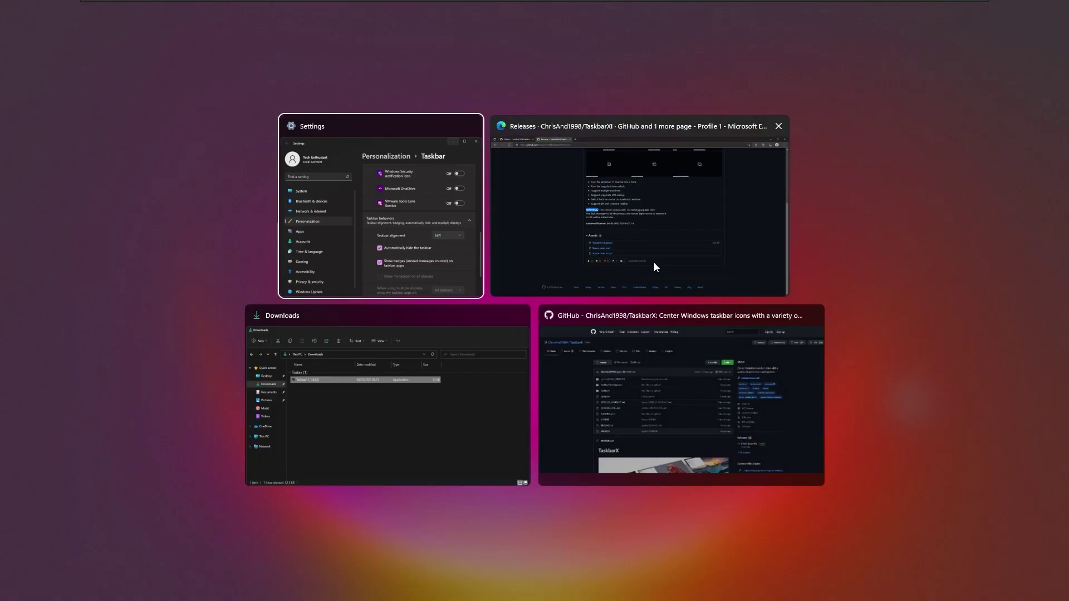
key(Right)
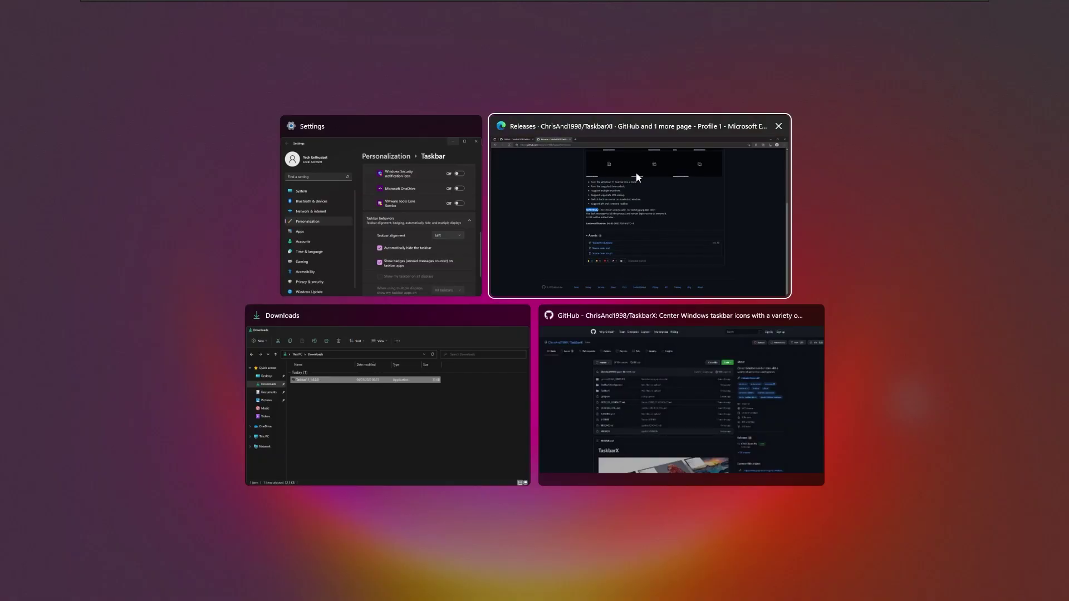
key(Right)
key(Right)
key(Right)
key(Return)
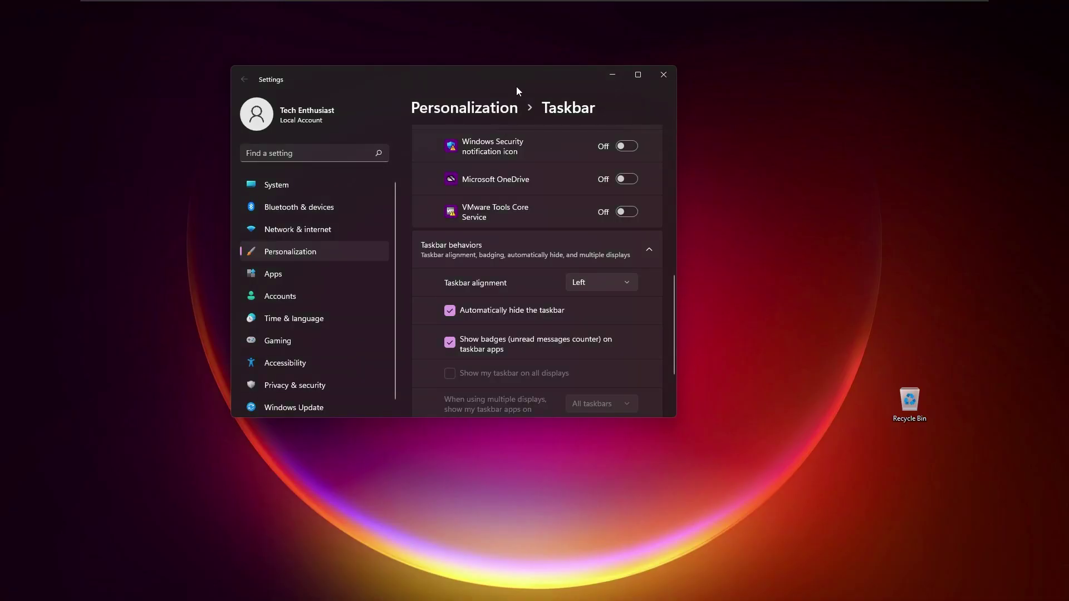
Turn off taskbar auto-hide, set alignment back to Center, and close Settings
click(485, 310)
drag(528, 74, 573, 103)
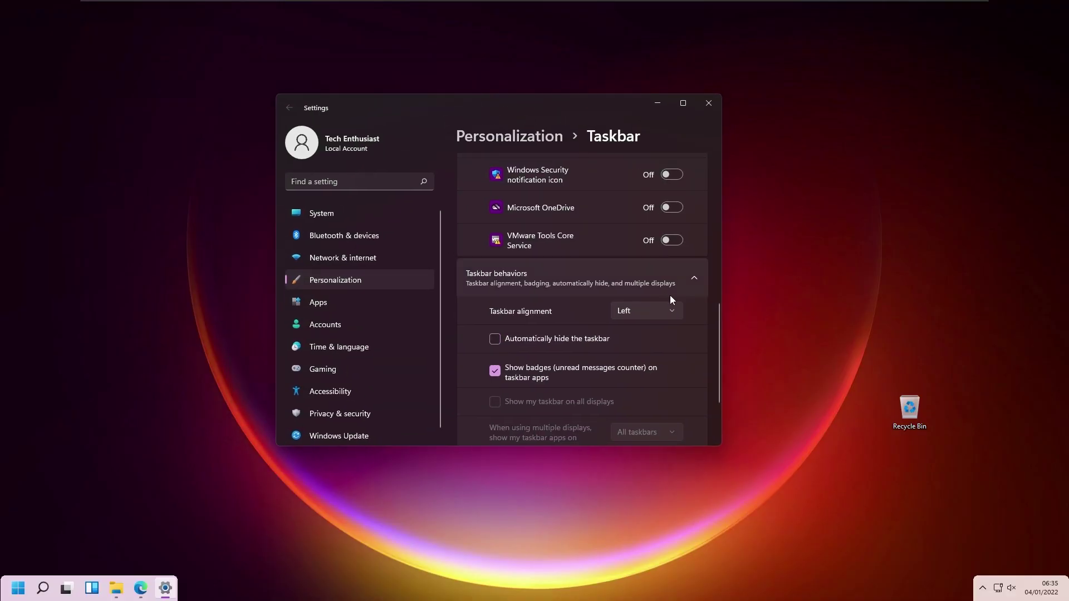
click(651, 309)
click(650, 331)
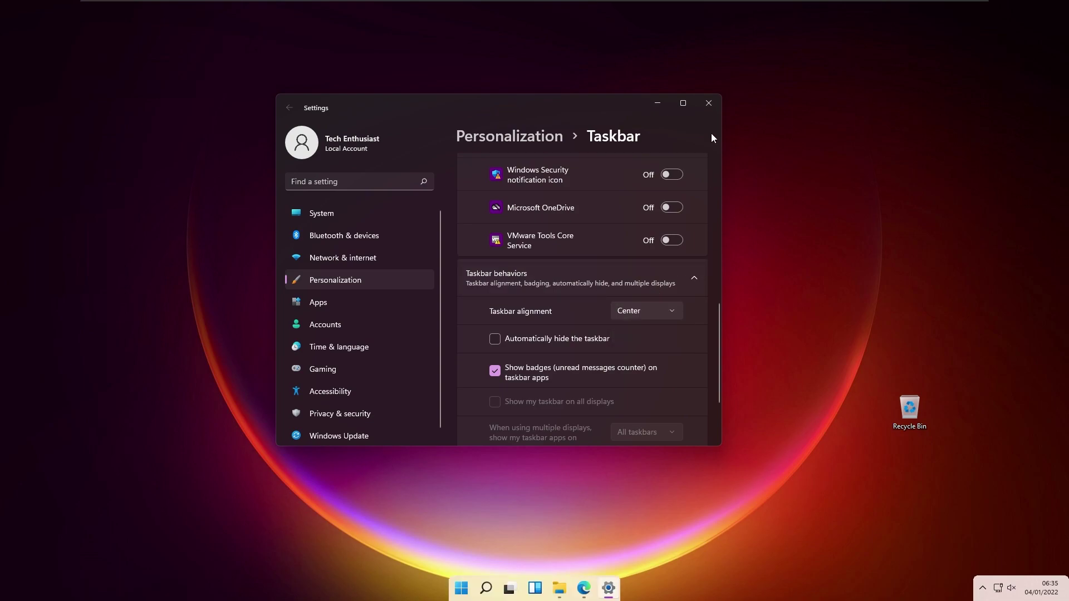
click(708, 102)
Minimize Edge, then open and close the Start menu
click(595, 587)
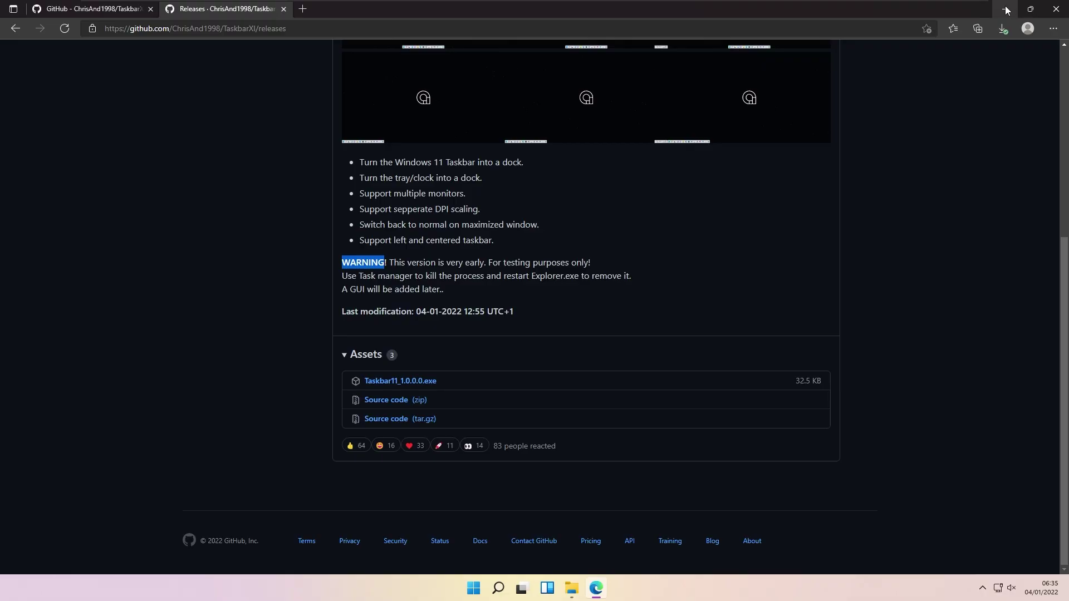
click(1006, 11)
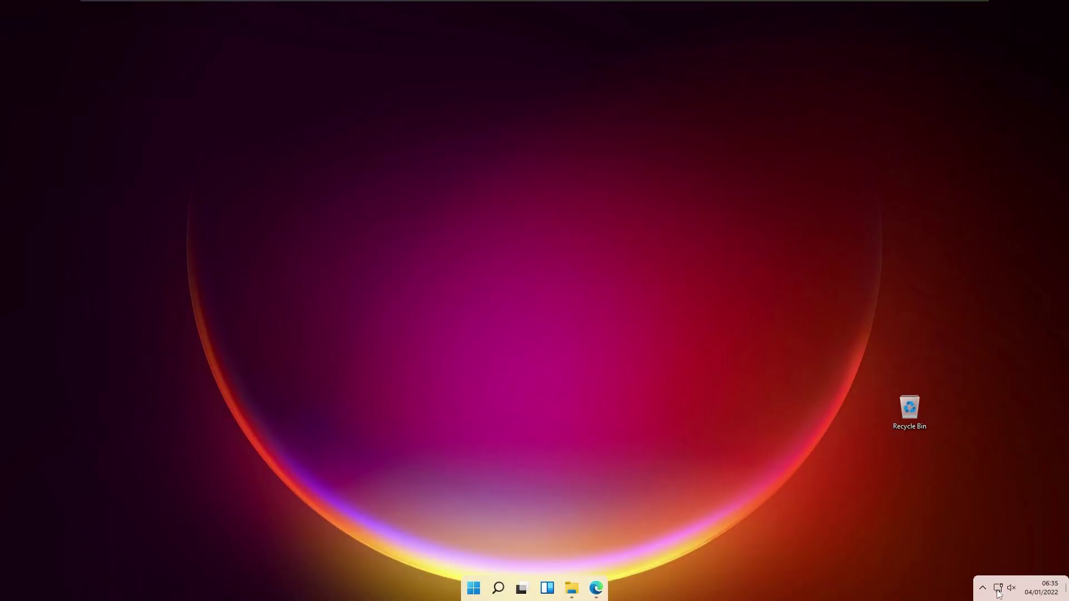
click(474, 587)
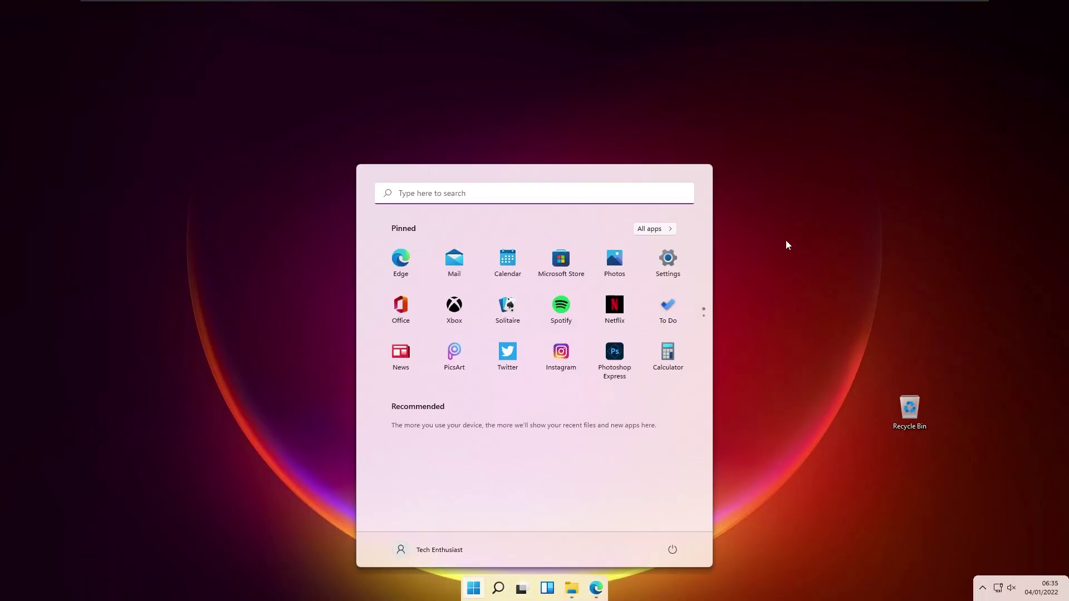
click(748, 132)
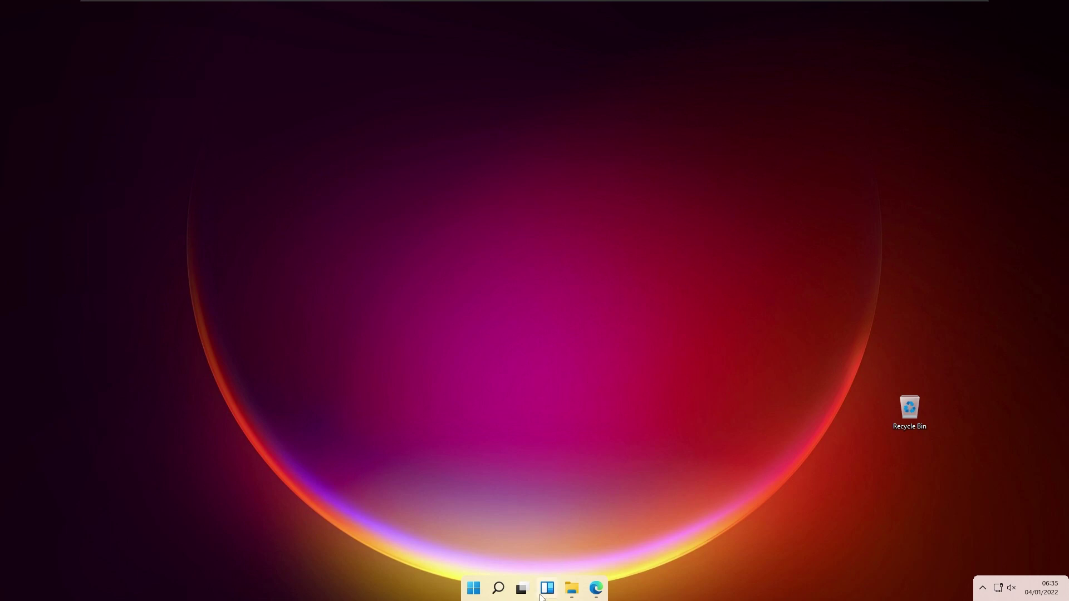
Launch Task Manager from the Start quick-links menu and end the TaskbarXI (32 bit) process
right_click(473, 588)
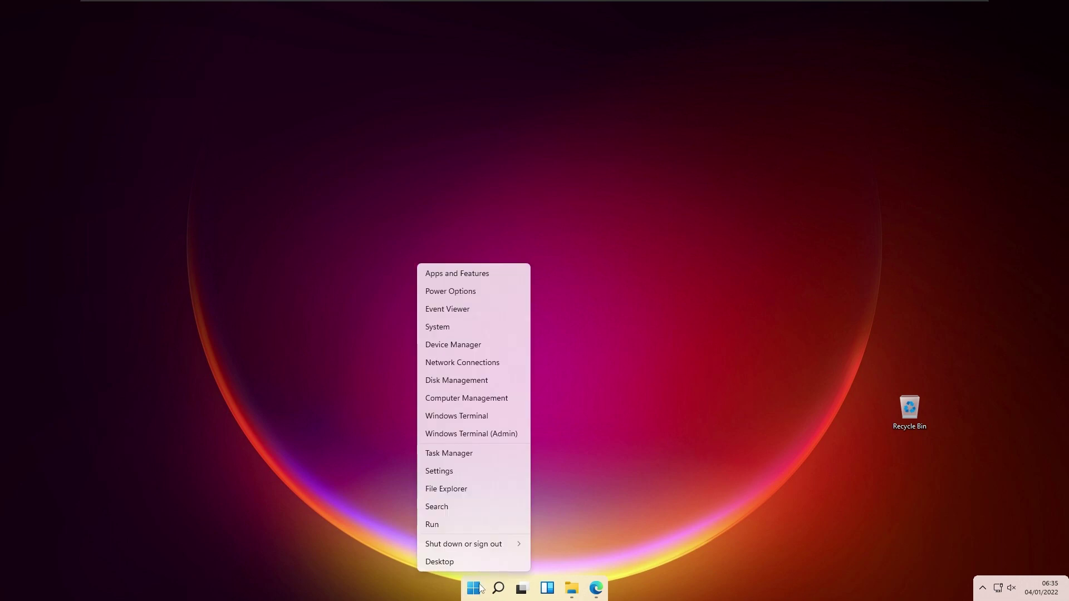
click(469, 459)
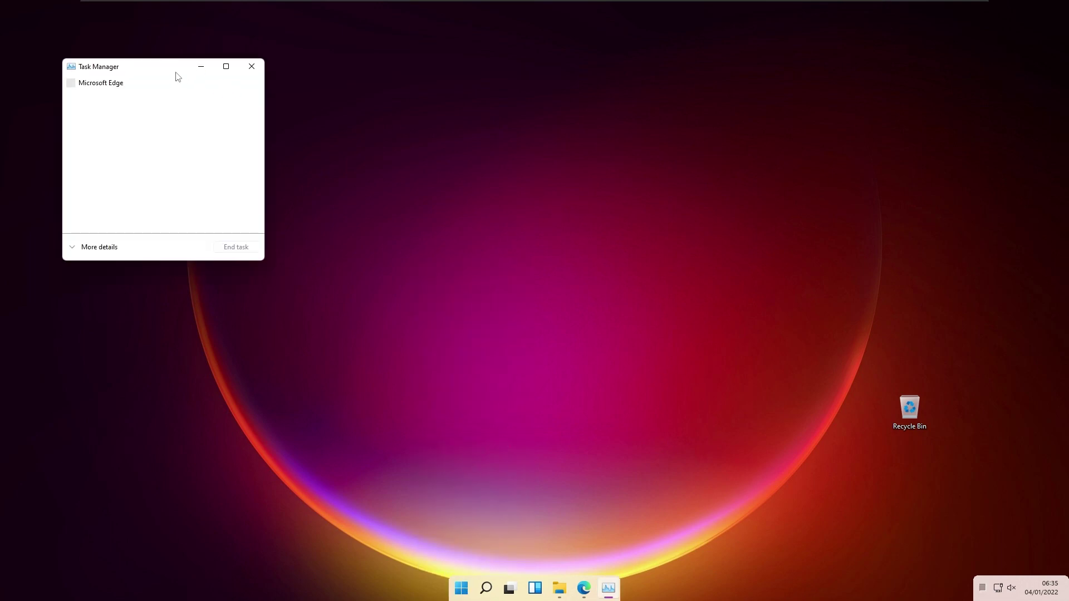
mouse_move(176, 77)
mouse_down()
mouse_move(567, 180)
mouse_move(481, 136)
mouse_up()
click(504, 351)
scroll(483, 275, down, 1)
scroll(461, 283, down, 1)
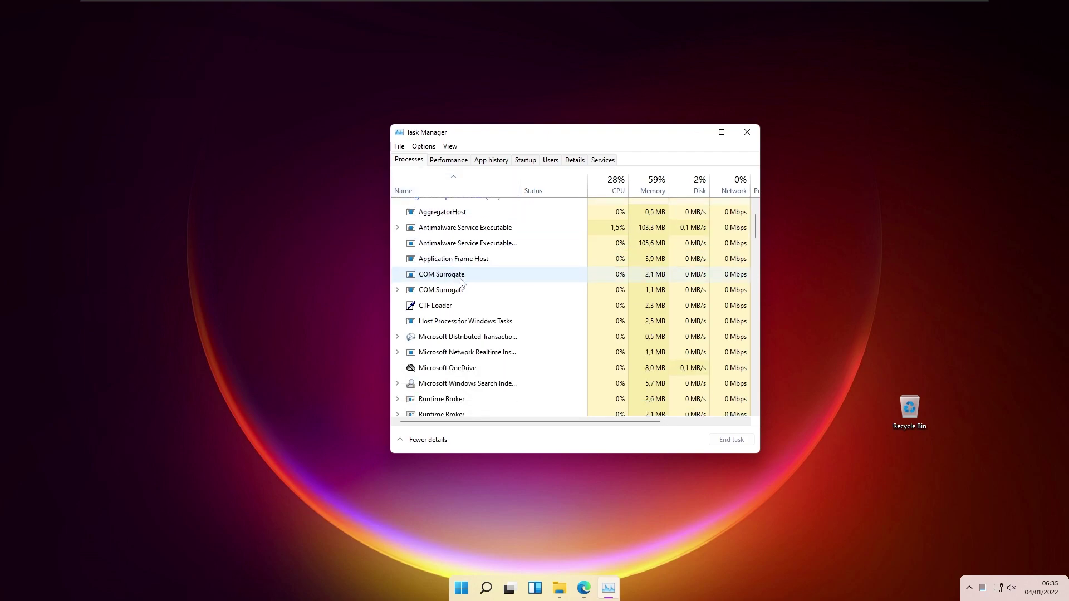
scroll(460, 284, down, 2)
scroll(455, 318, down, 1)
click(422, 359)
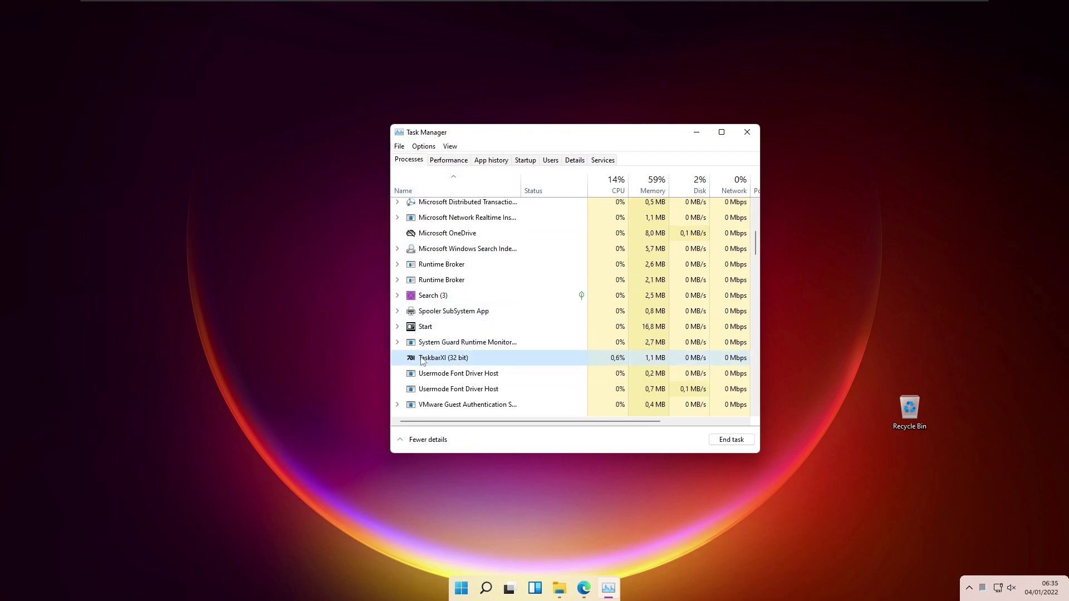
click(728, 443)
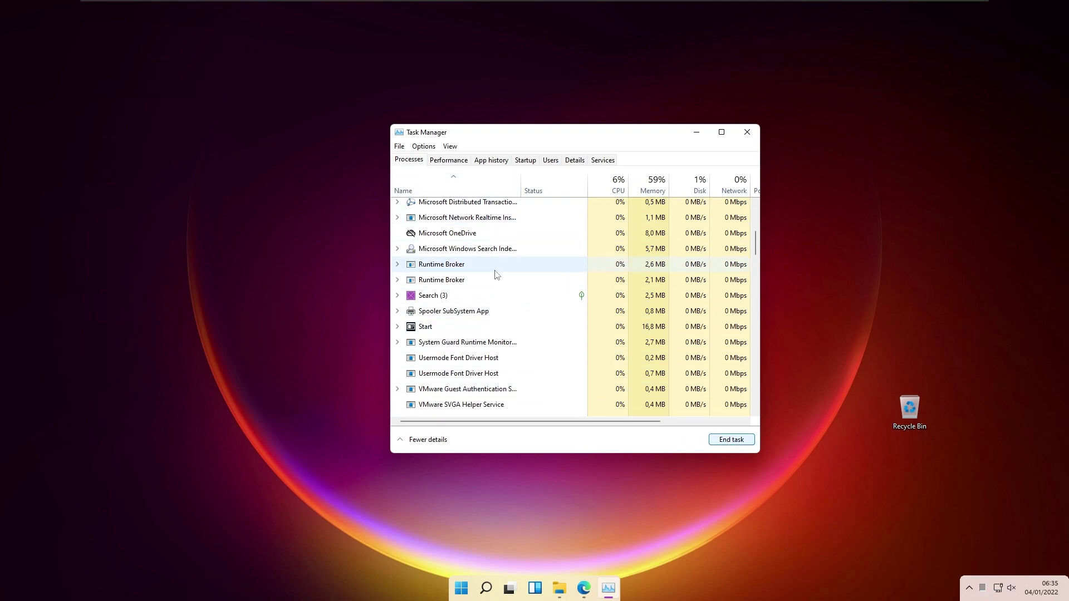
drag(754, 242, 755, 219)
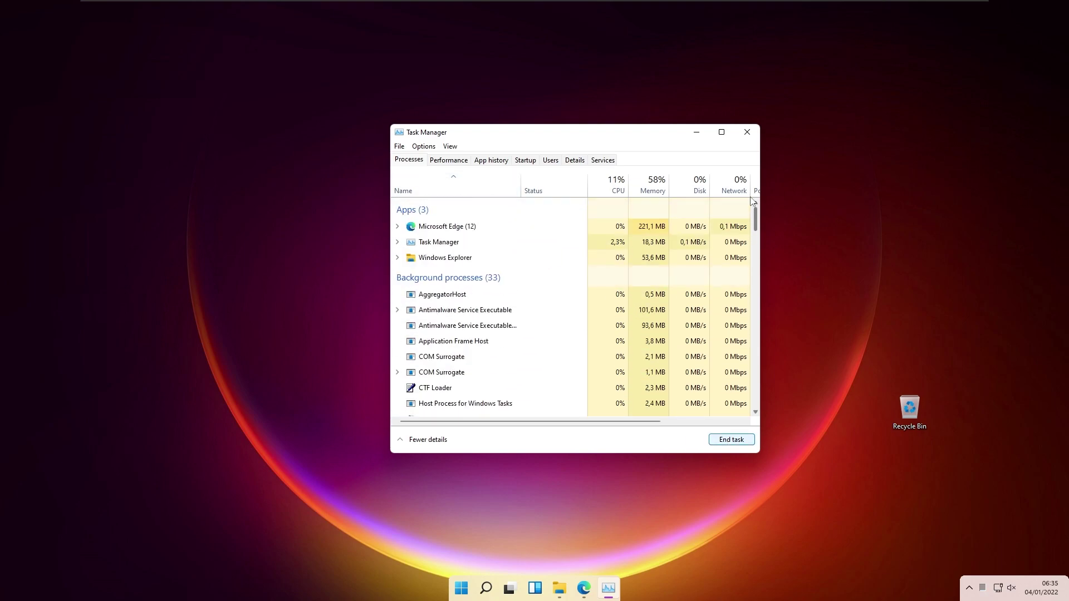
Restart Windows Explorer, then switch Task Manager to compact view and minimize it
click(458, 261)
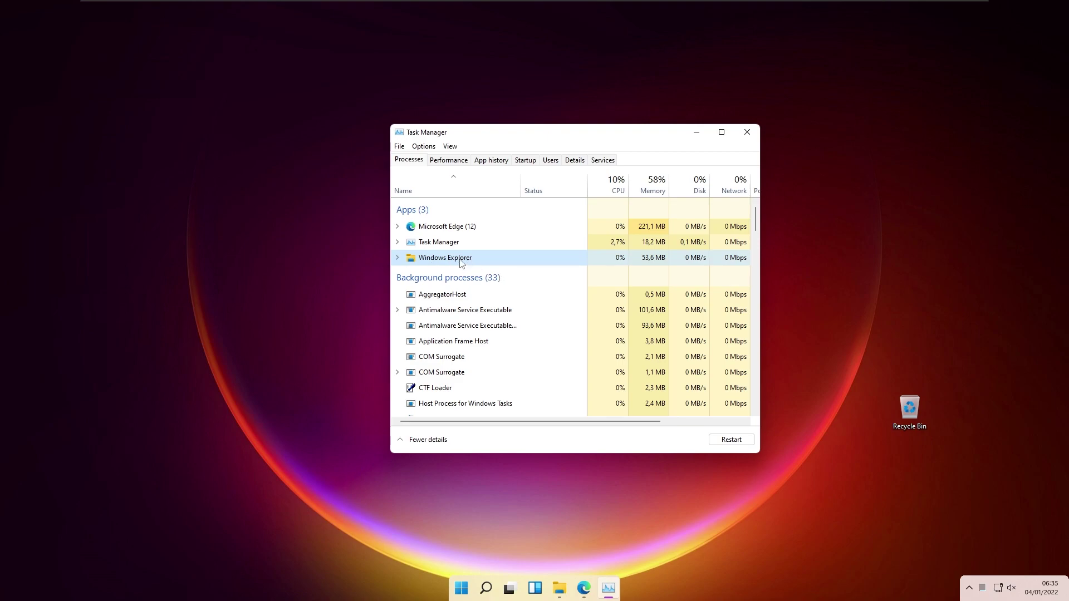
right_click(462, 263)
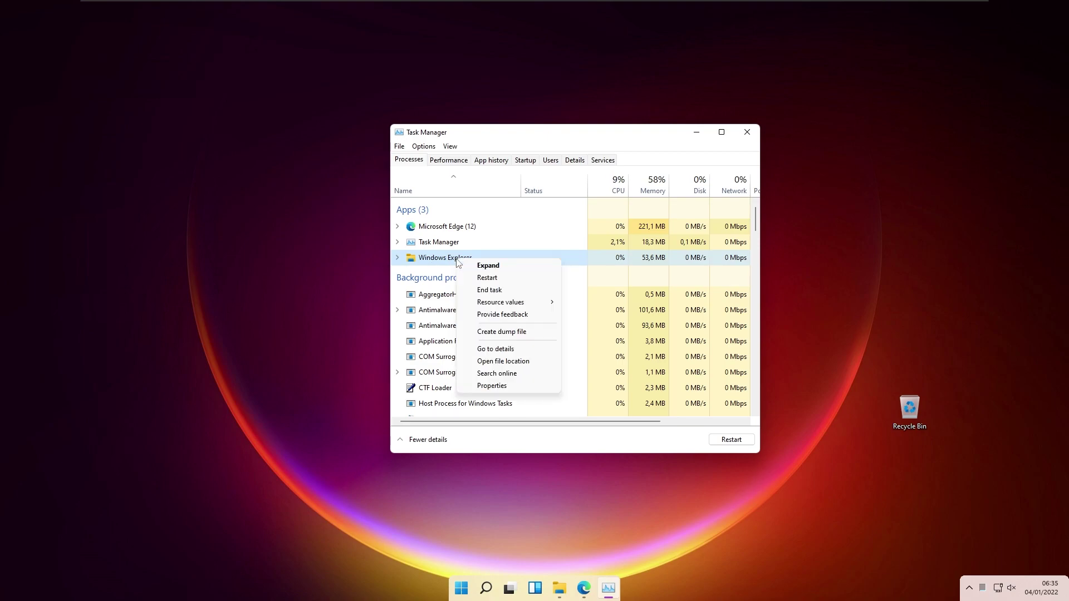
click(513, 285)
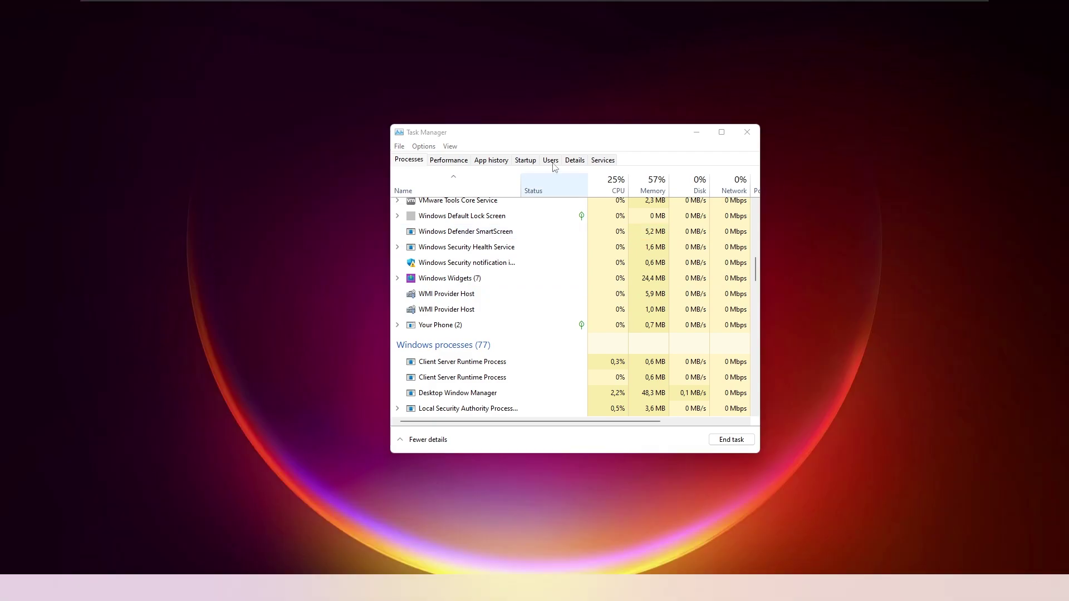
drag(543, 141, 531, 142)
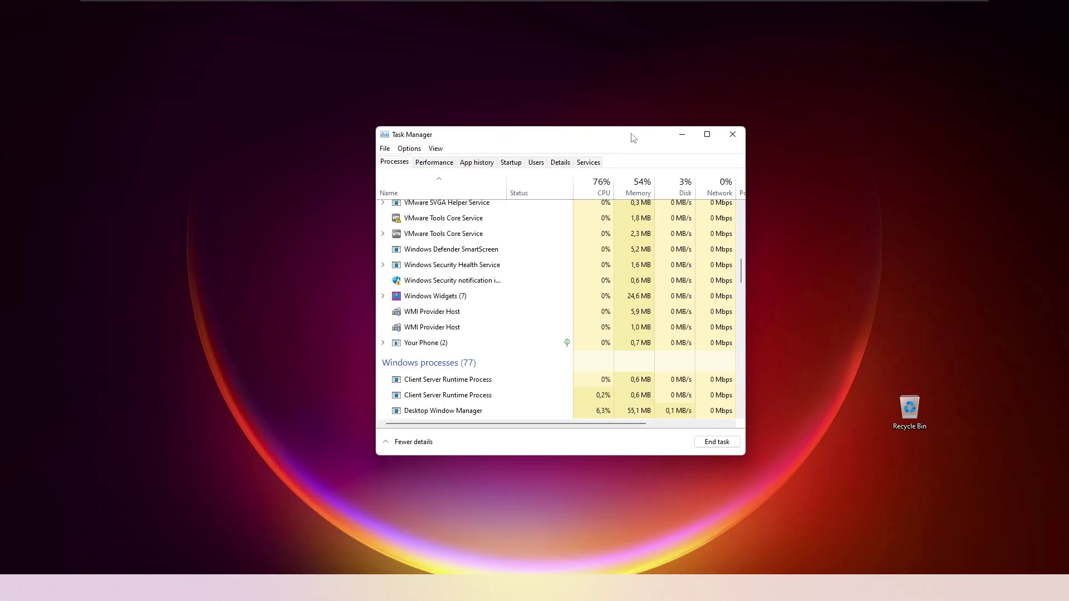
click(387, 443)
click(512, 135)
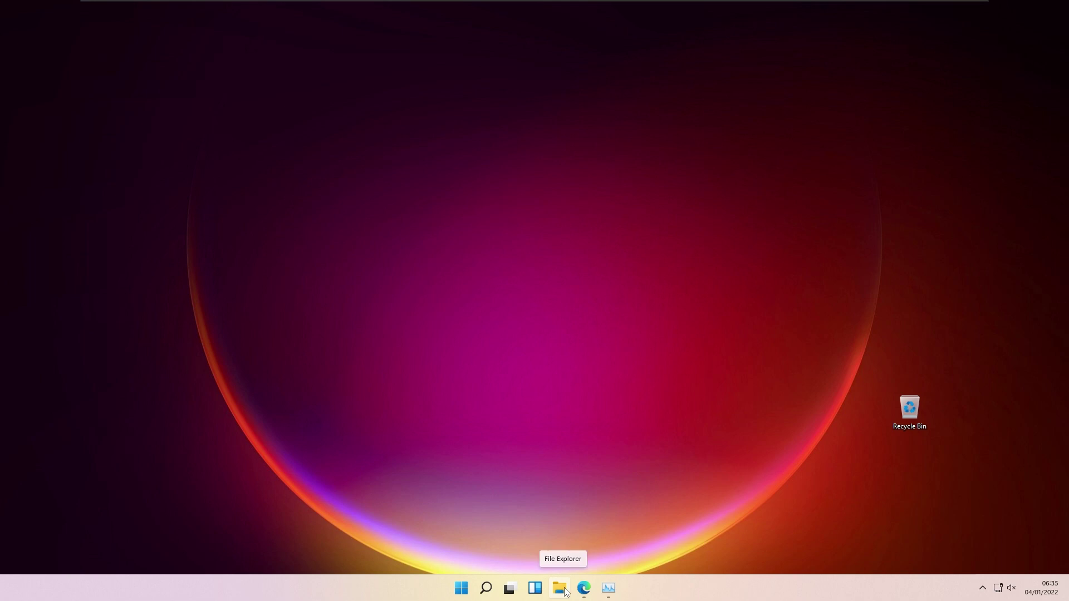
Permanently delete Taskbar11_1.0.0.0 from Downloads with Shift+Delete and close File Explorer
click(559, 588)
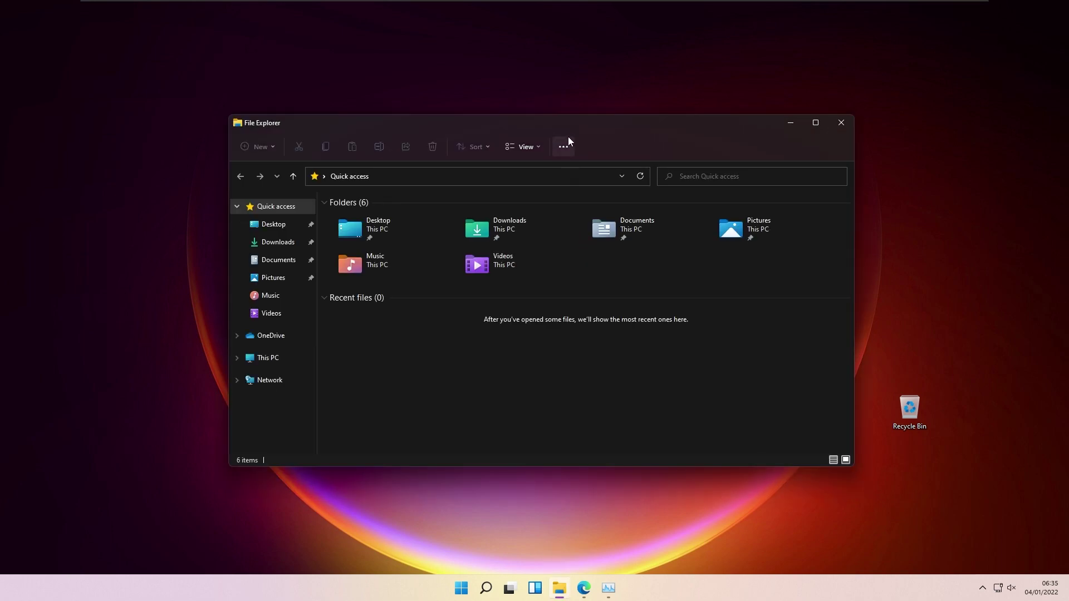
drag(568, 135, 463, 157)
click(435, 244)
double_click(435, 248)
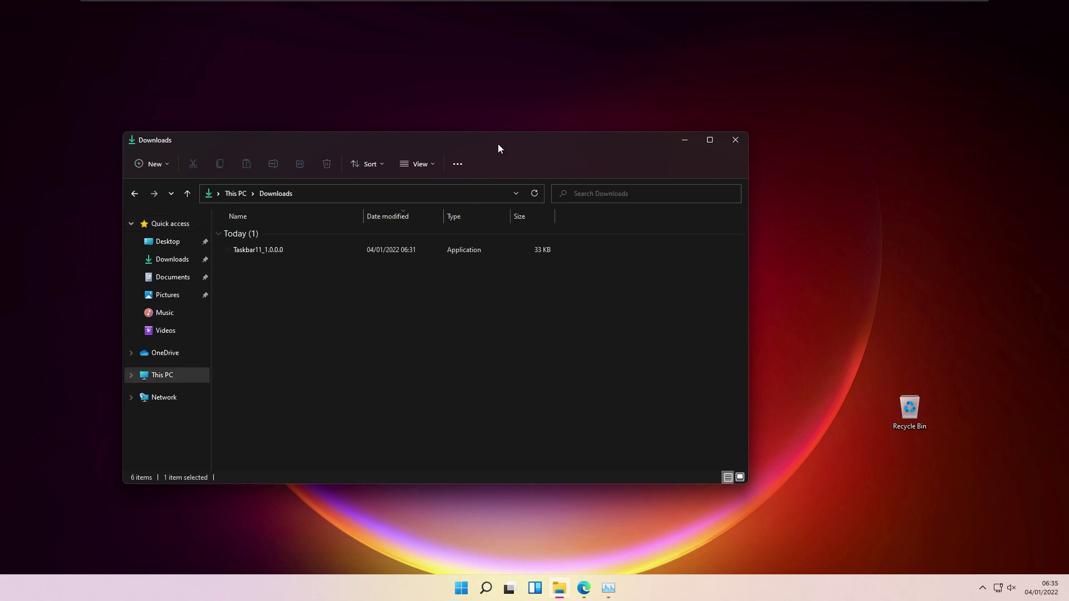
click(342, 249)
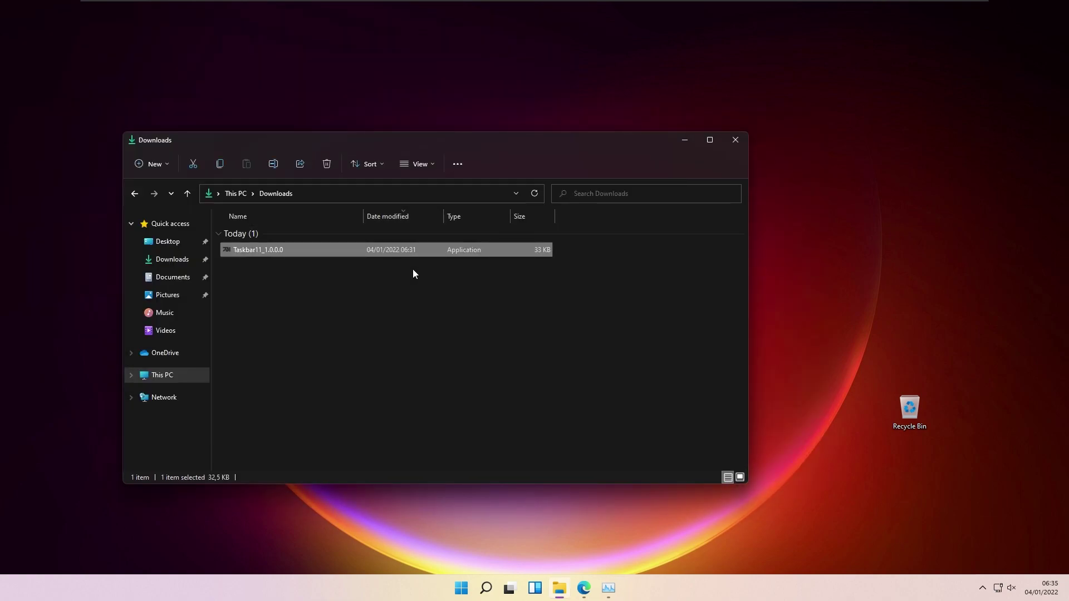
key(shift+Delete)
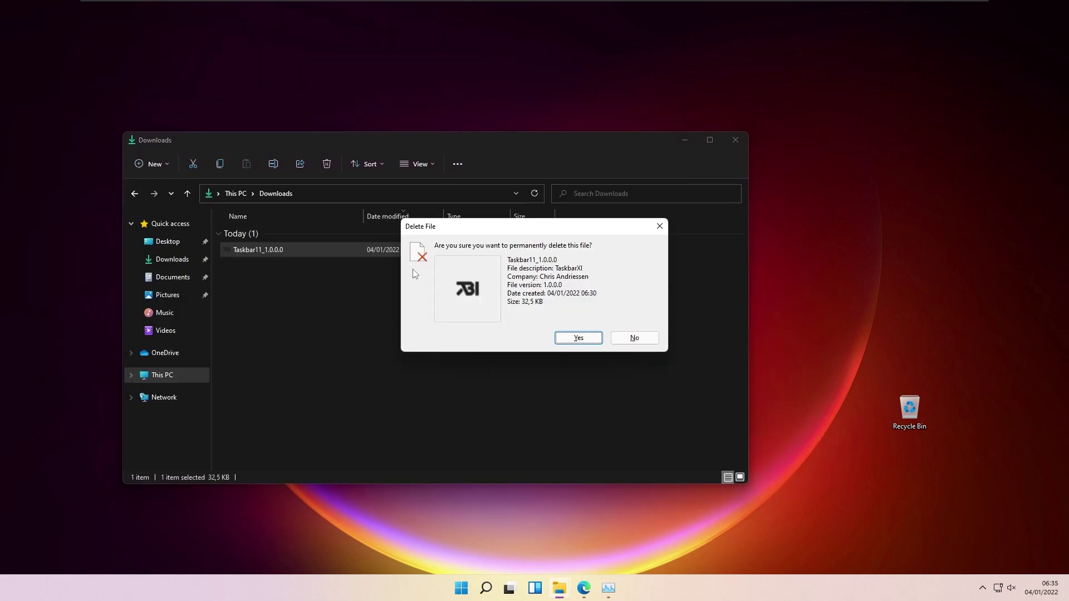
click(598, 336)
drag(571, 144, 661, 156)
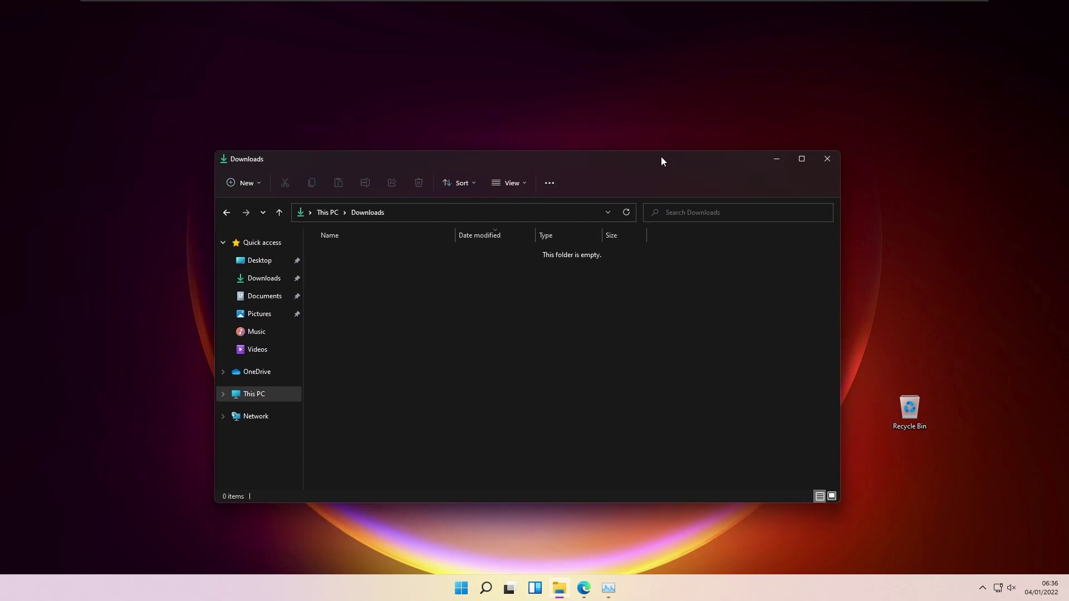
click(829, 160)
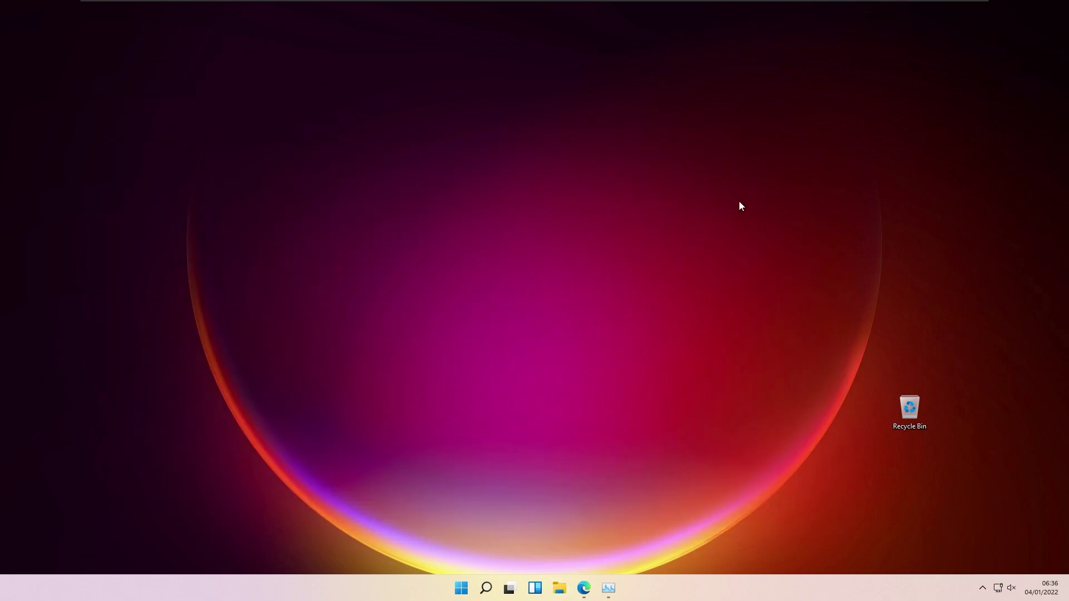